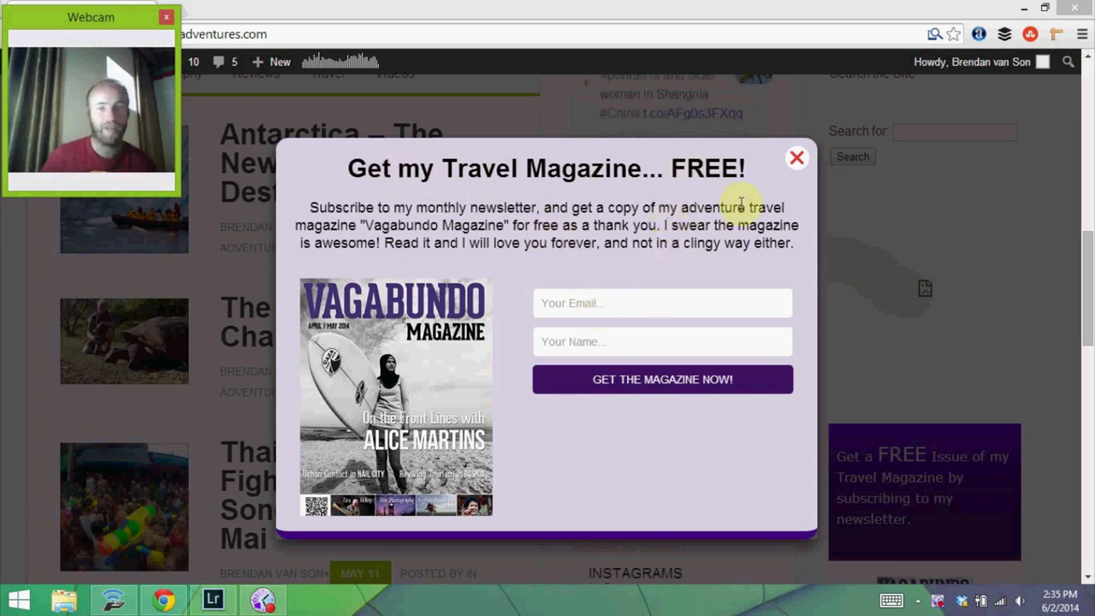
Dismiss Chrome's magazine sign-up popup and bring Lightroom's Library with the two monastery photos to the front
click(796, 159)
drag(1088, 264, 1090, 159)
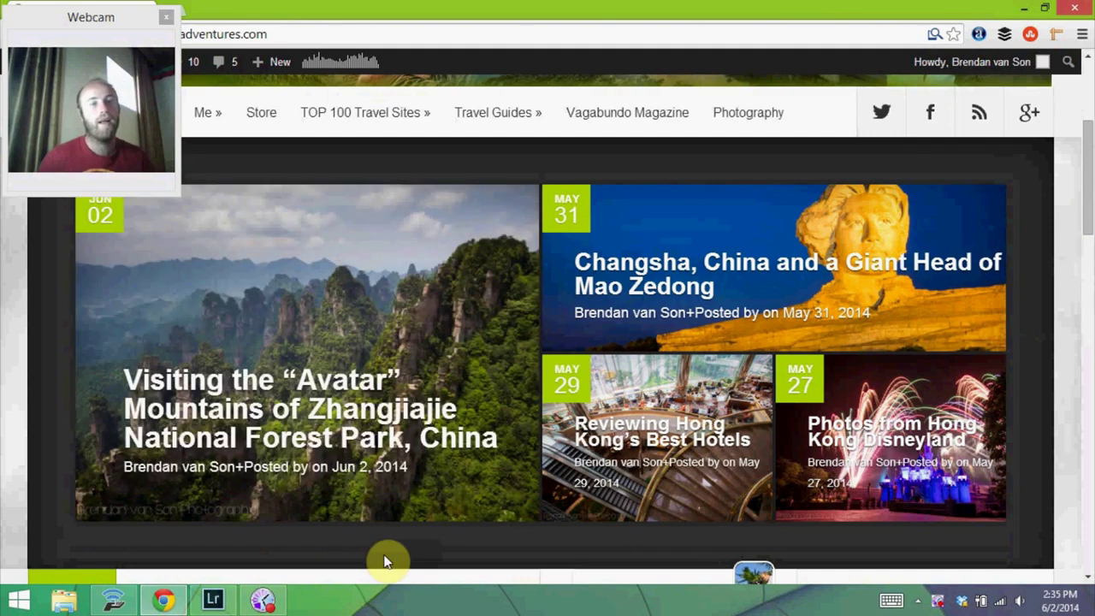
click(225, 608)
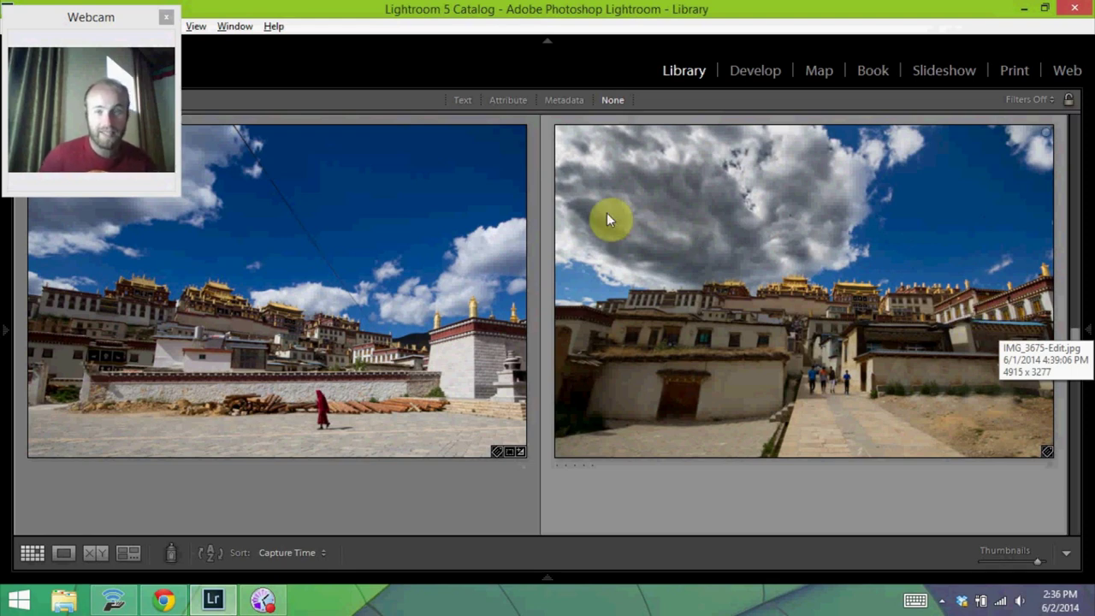
Compare the two monastery photos by selecting the left and the cloudy-sky right thumbnail in turn
click(531, 246)
click(719, 198)
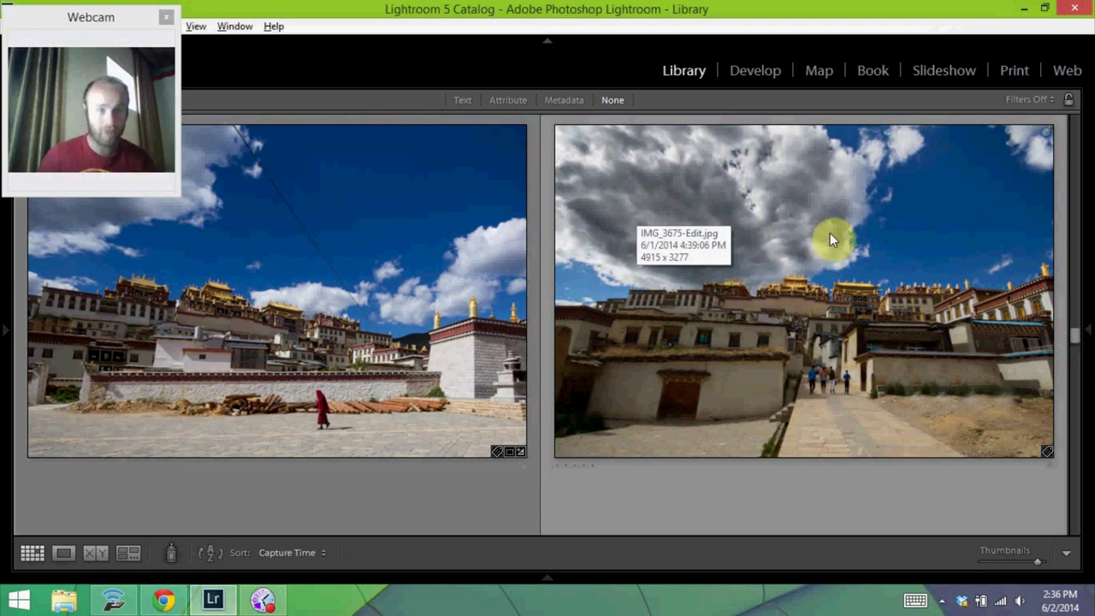
click(513, 267)
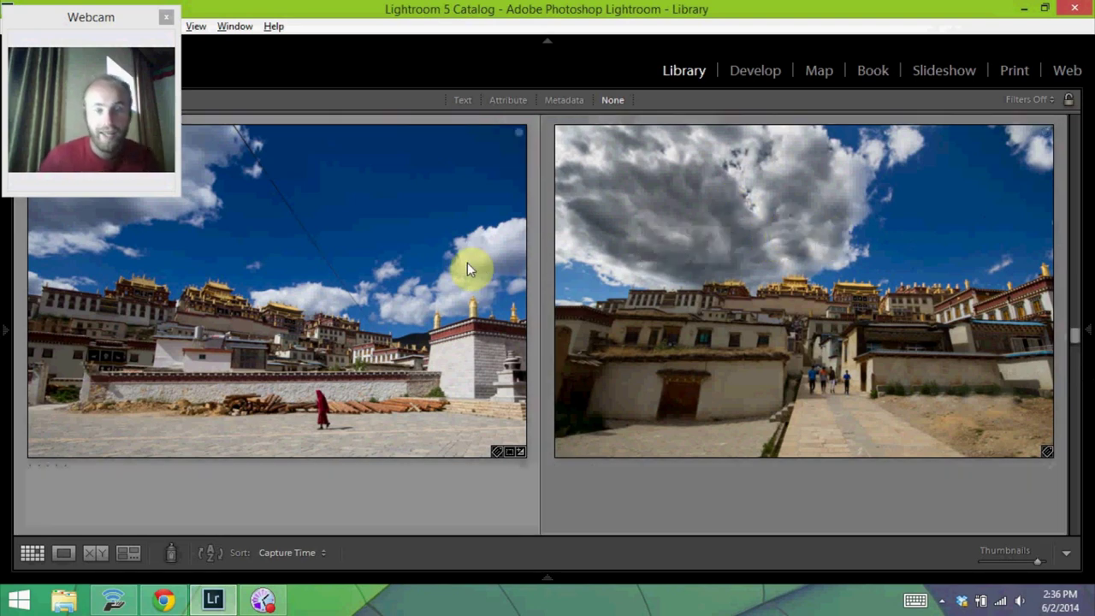
click(721, 216)
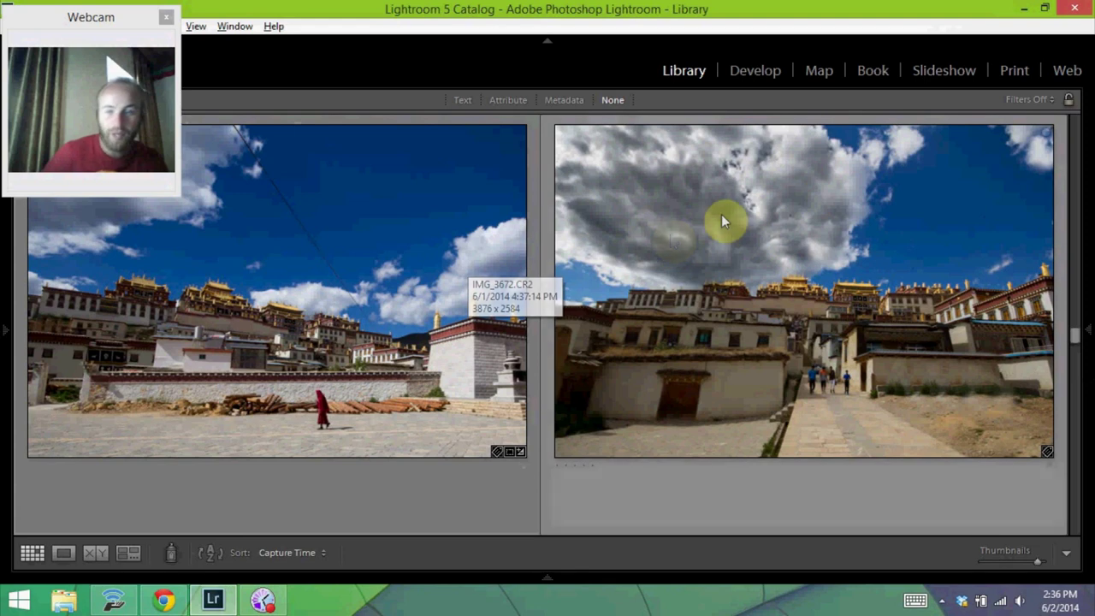
click(506, 250)
click(624, 264)
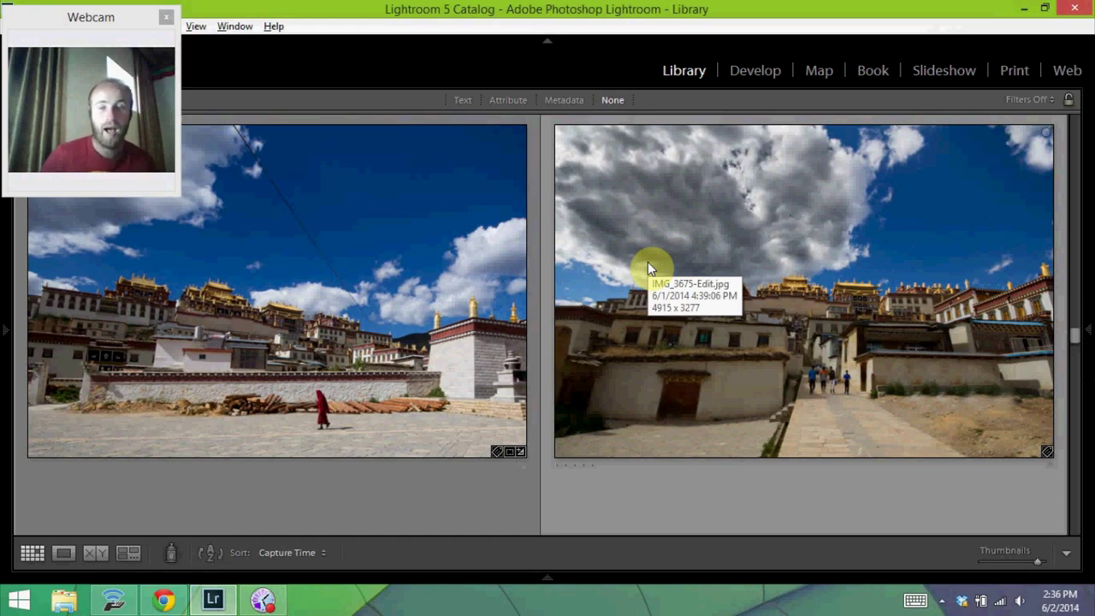
Scroll down the Library grid to the photos of golden statues on the monastery rooftop
scroll(484, 259, down, 2)
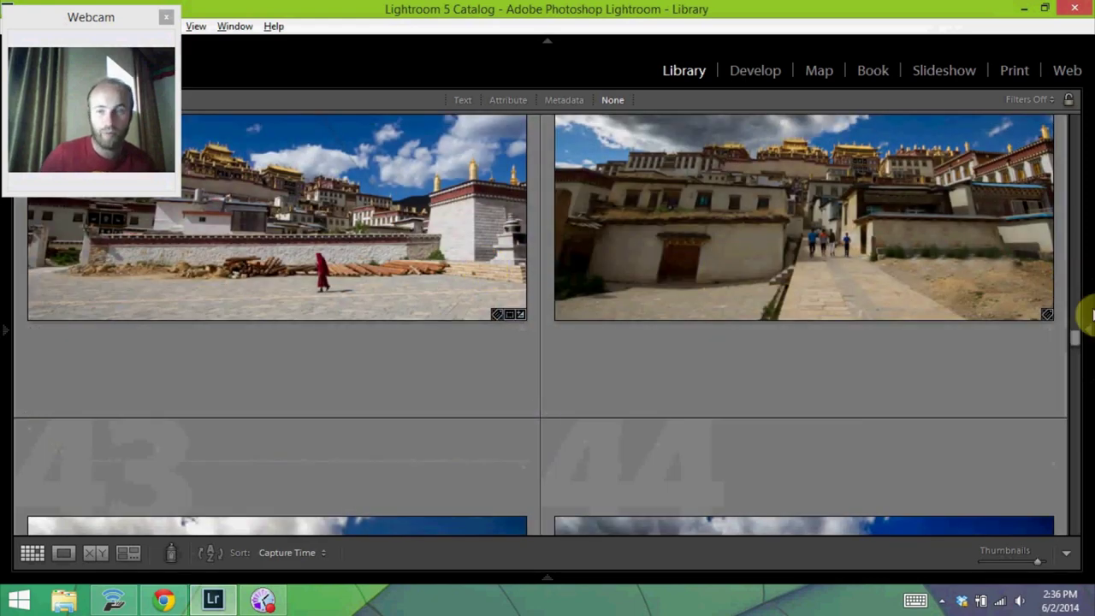
scroll(1075, 339, down, 4)
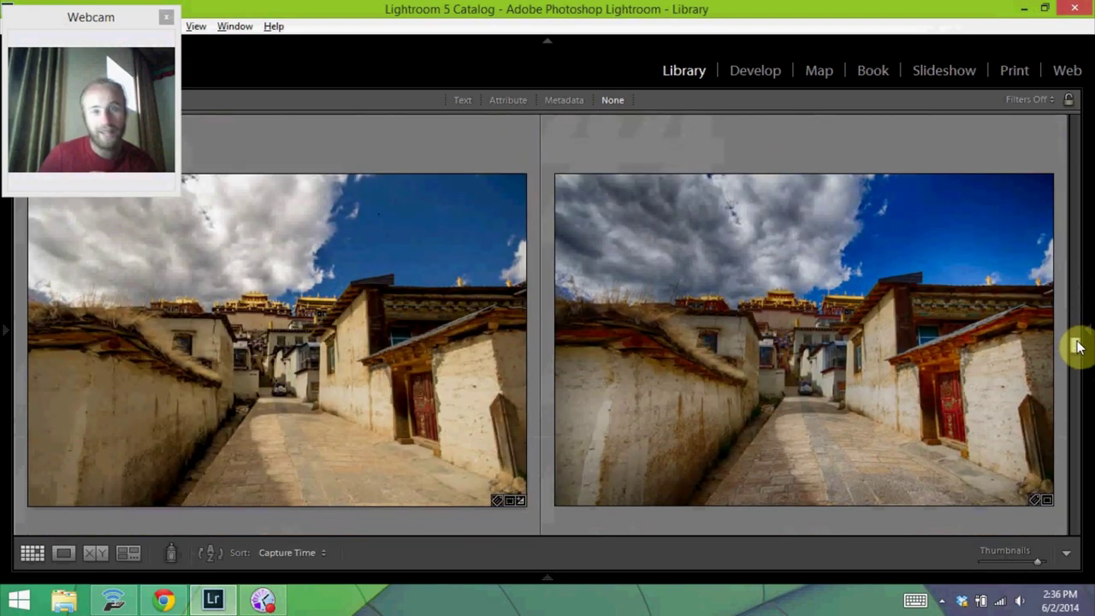
scroll(1075, 345, down, 1)
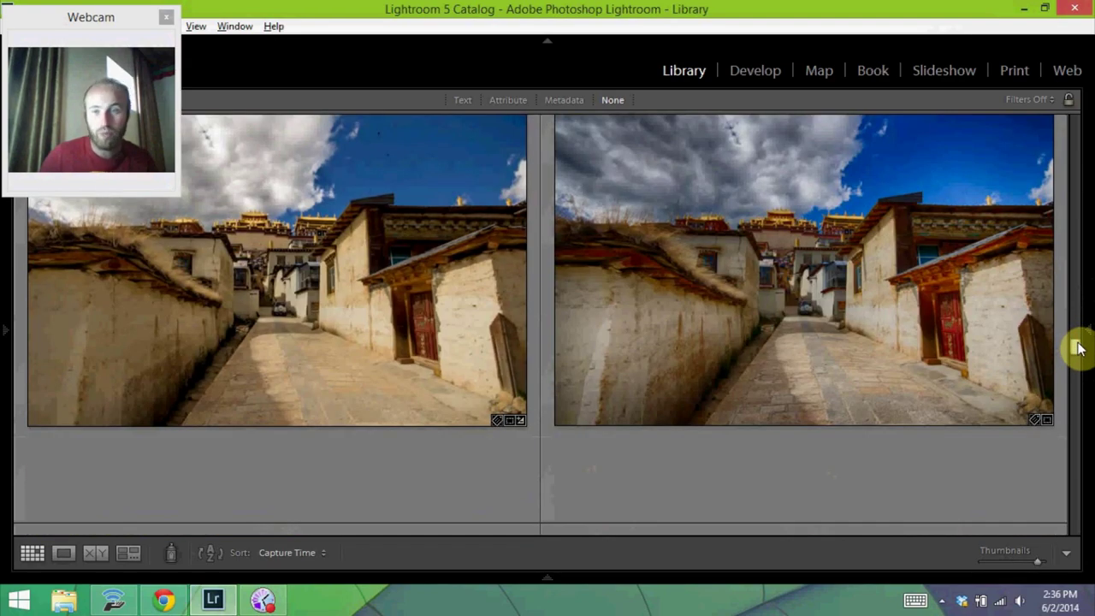
scroll(1075, 346, down, 4)
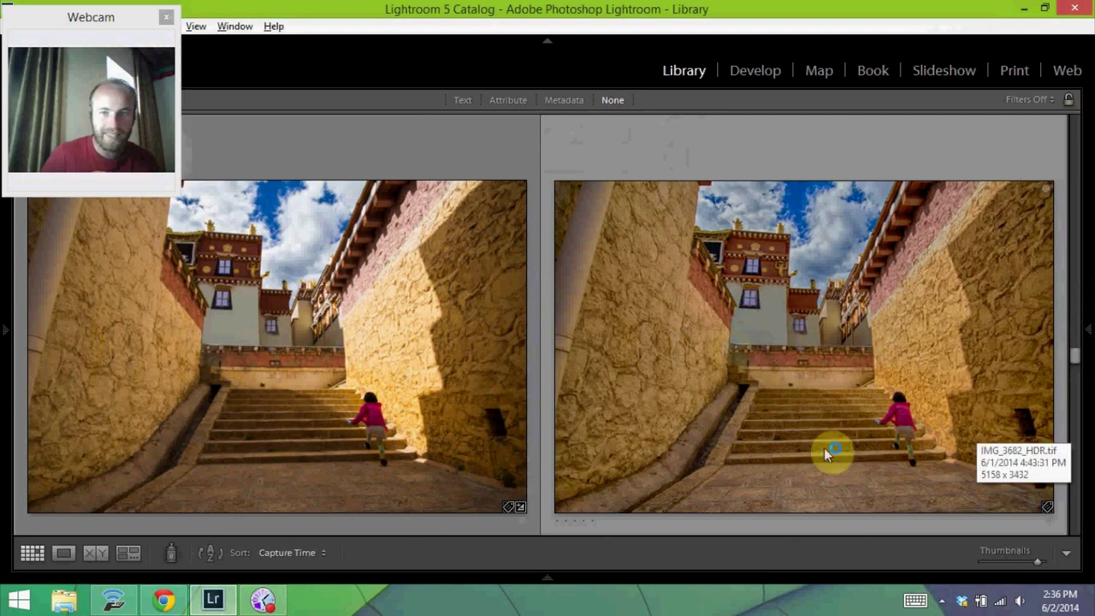
scroll(1075, 366, down, 5)
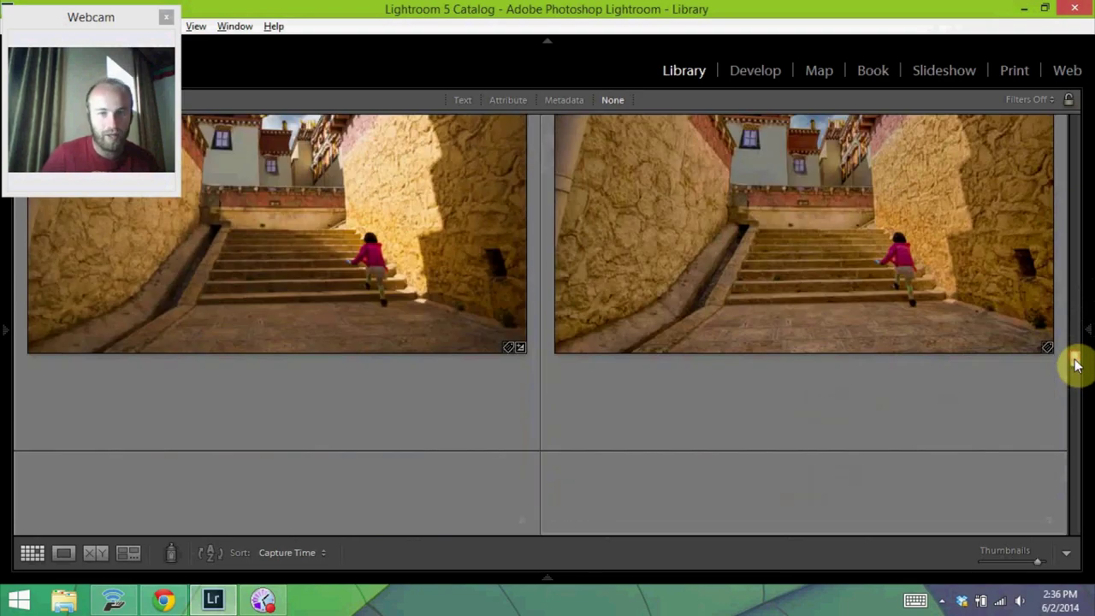
scroll(1075, 366, down, 2)
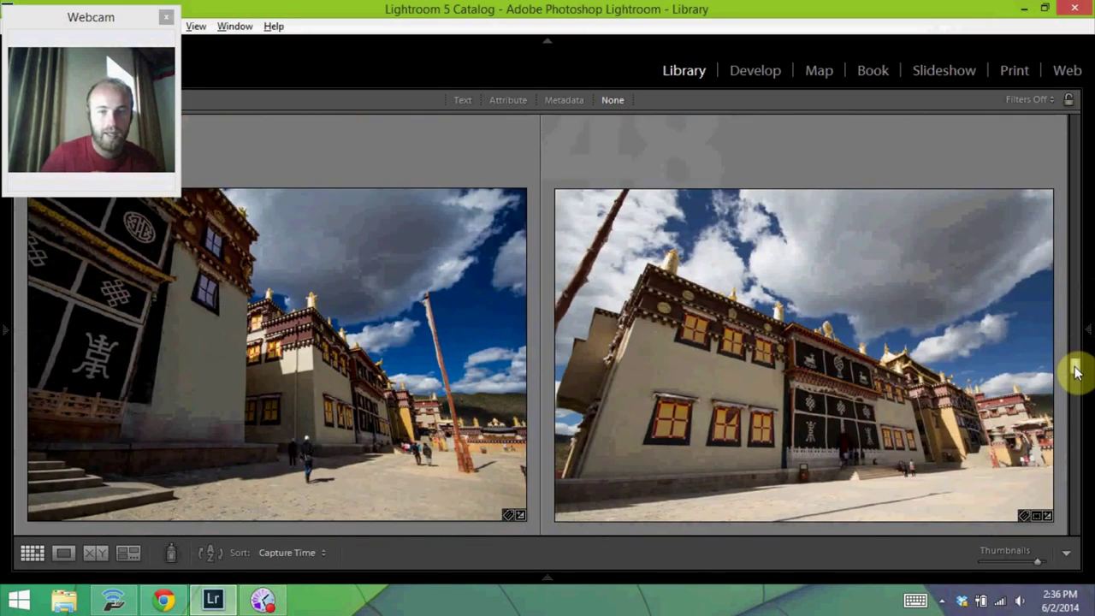
scroll(1075, 370, down, 1)
scroll(1074, 370, up, 2)
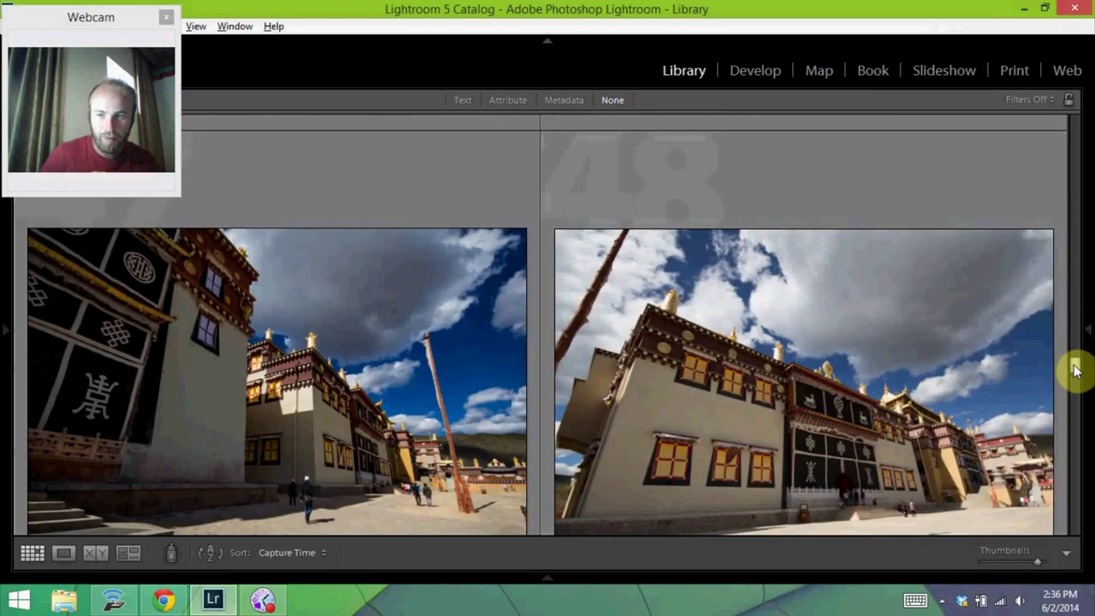
scroll(1074, 368, down, 1)
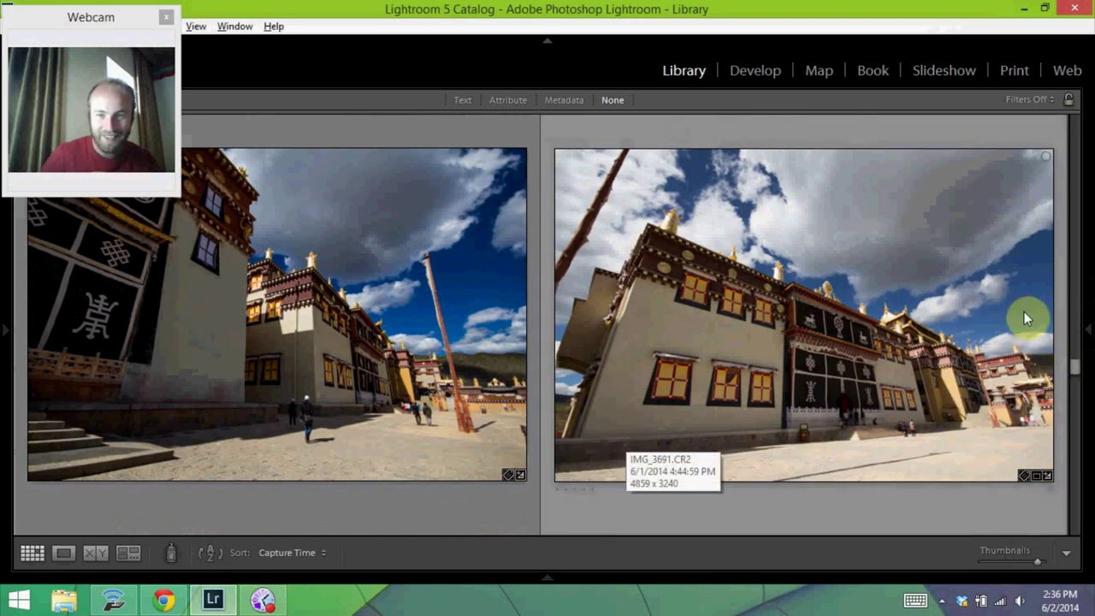
scroll(1075, 371, down, 3)
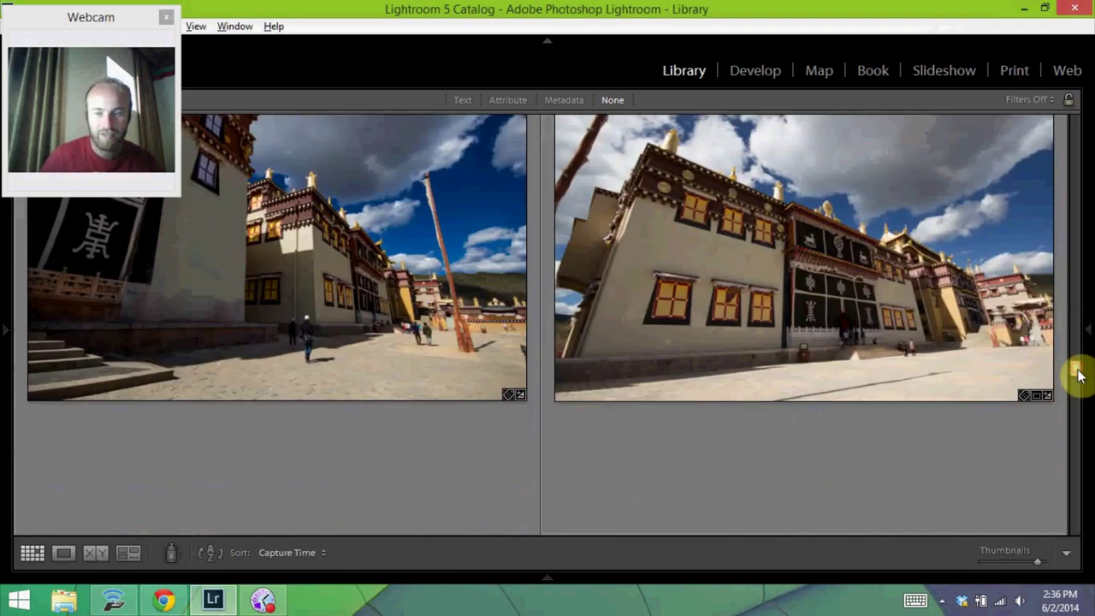
scroll(1075, 386, down, 5)
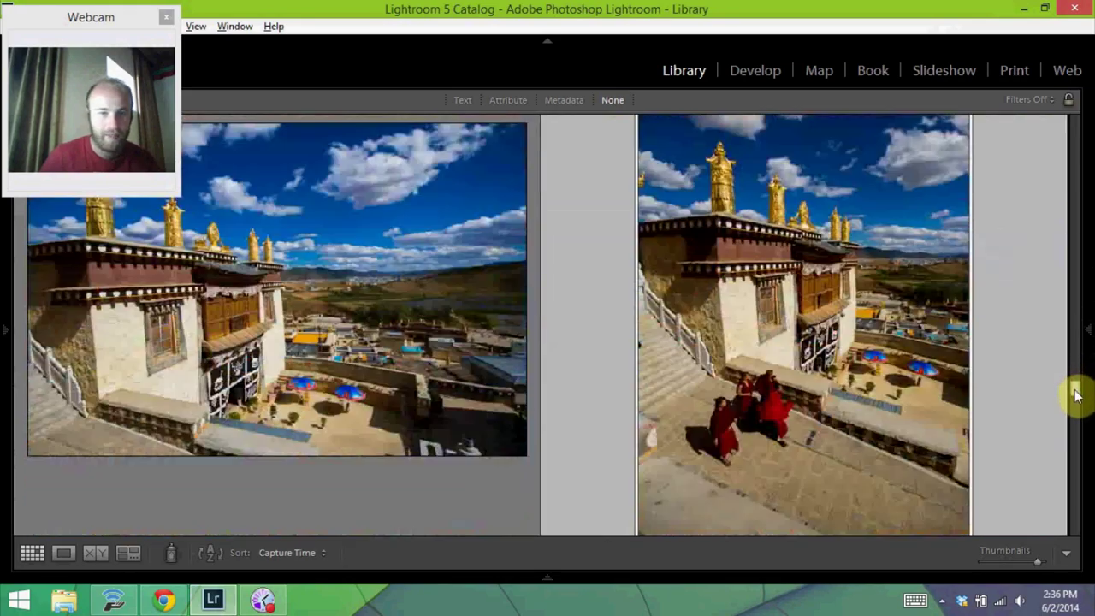
scroll(1075, 393, down, 2)
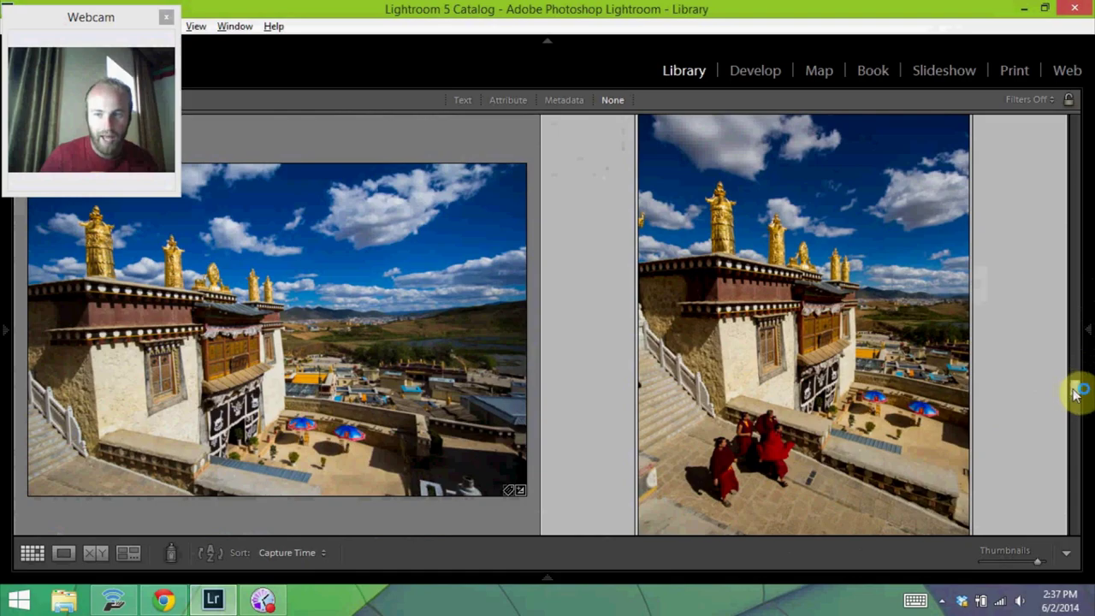
drag(1076, 392, 1076, 456)
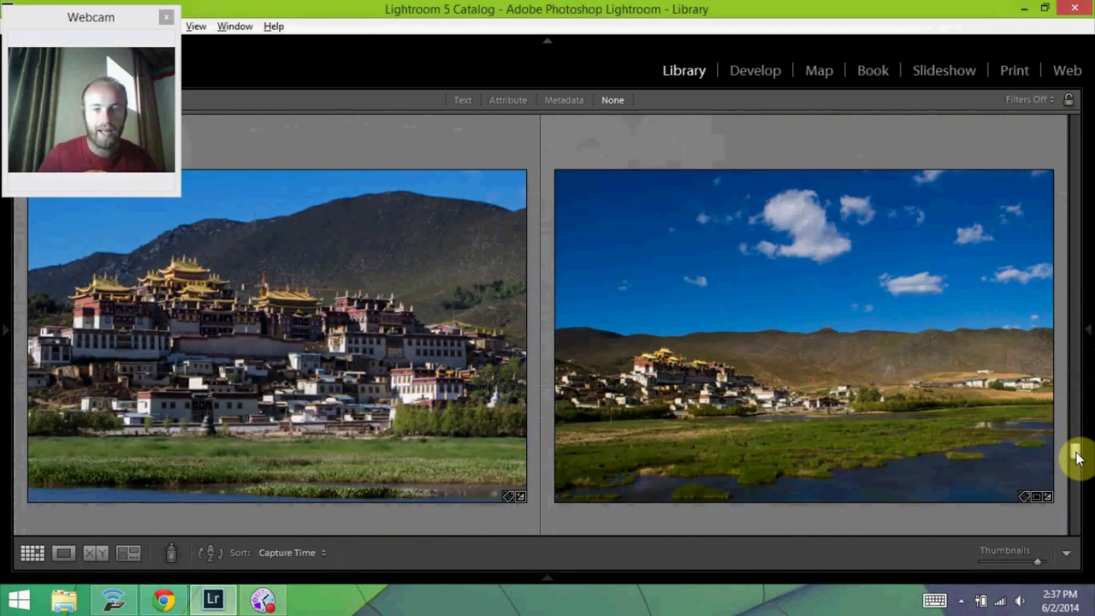
drag(1076, 457, 1076, 457)
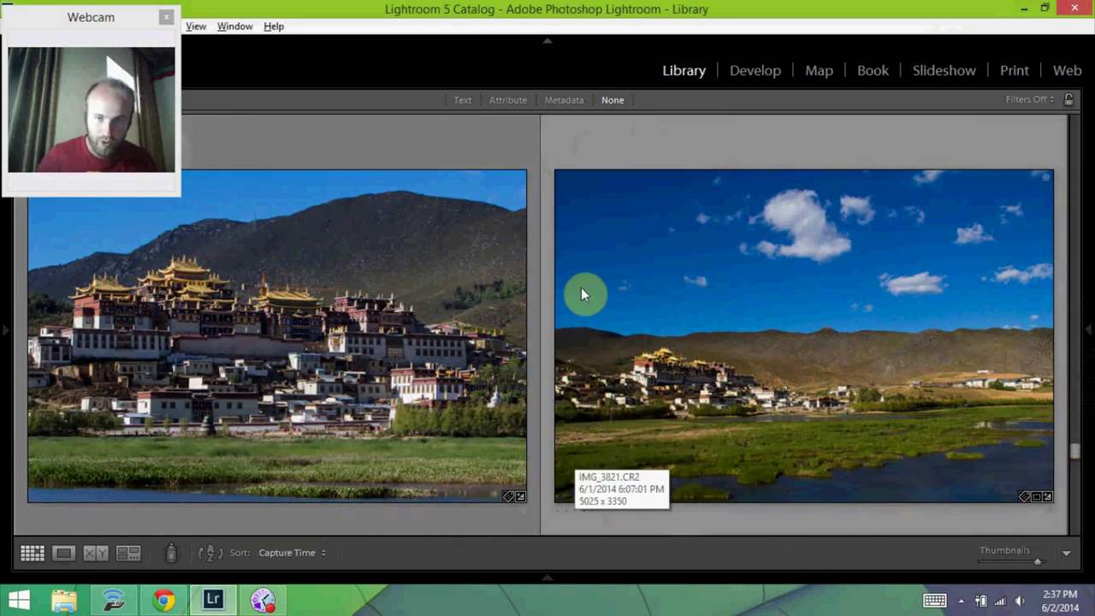
drag(572, 309, 543, 320)
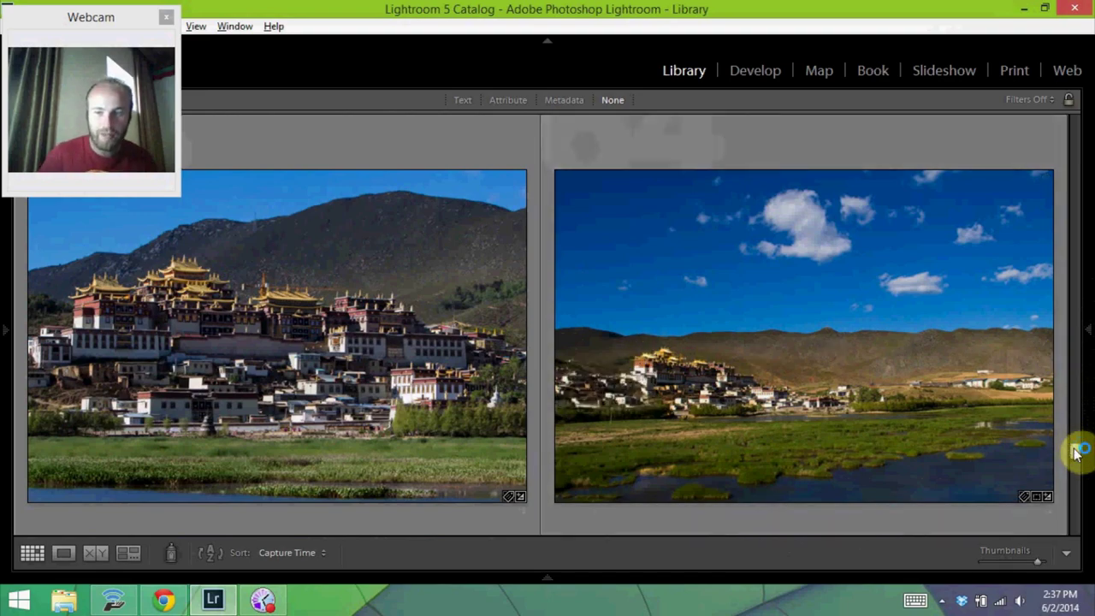
drag(1077, 451, 1043, 442)
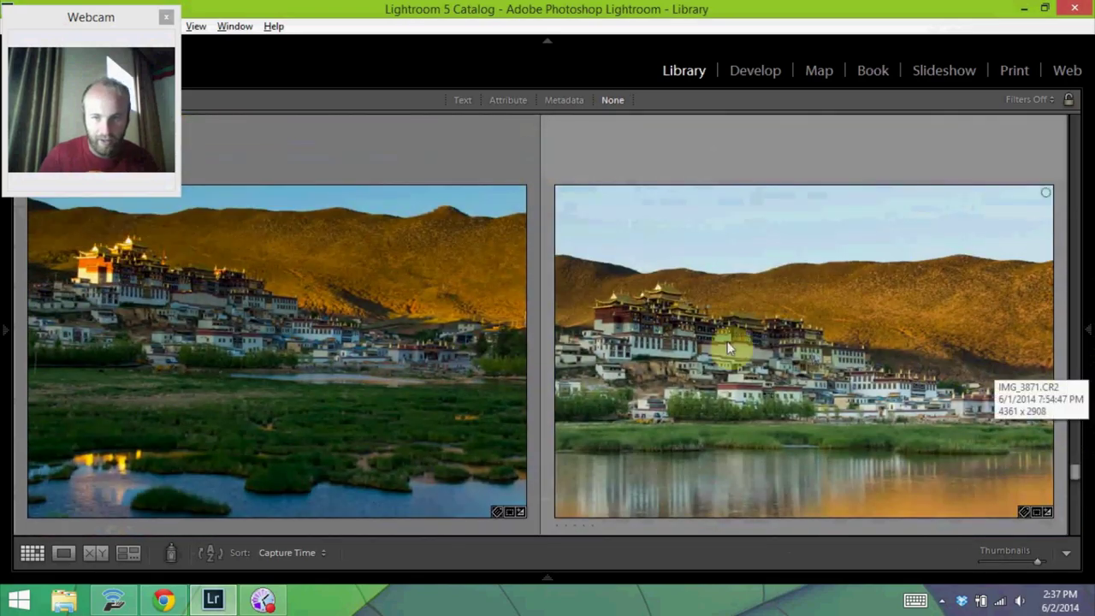
drag(1075, 474, 1075, 483)
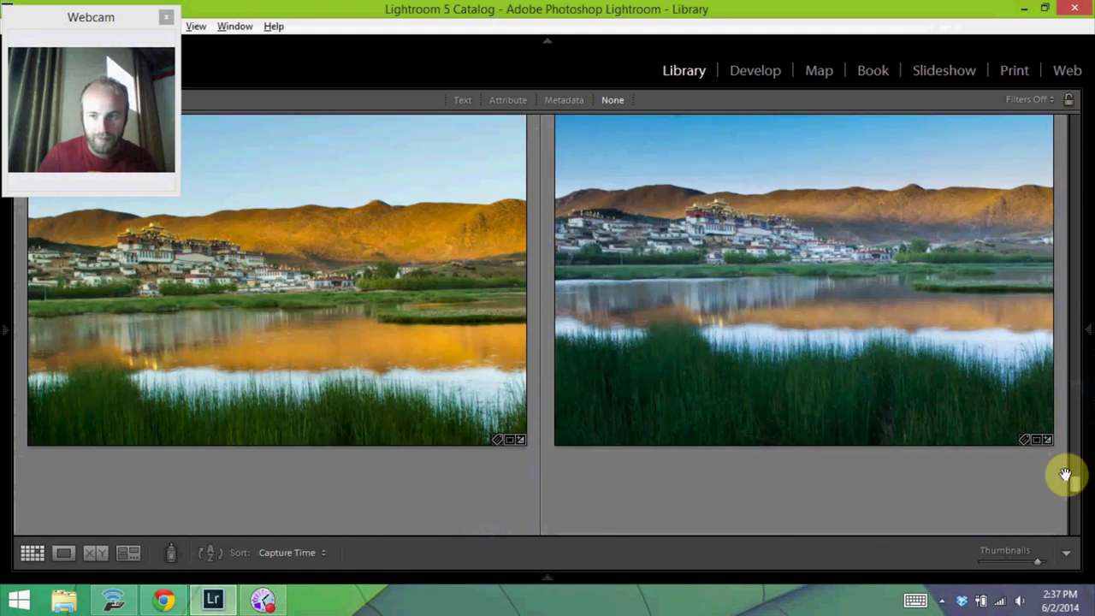
drag(1072, 484, 1075, 494)
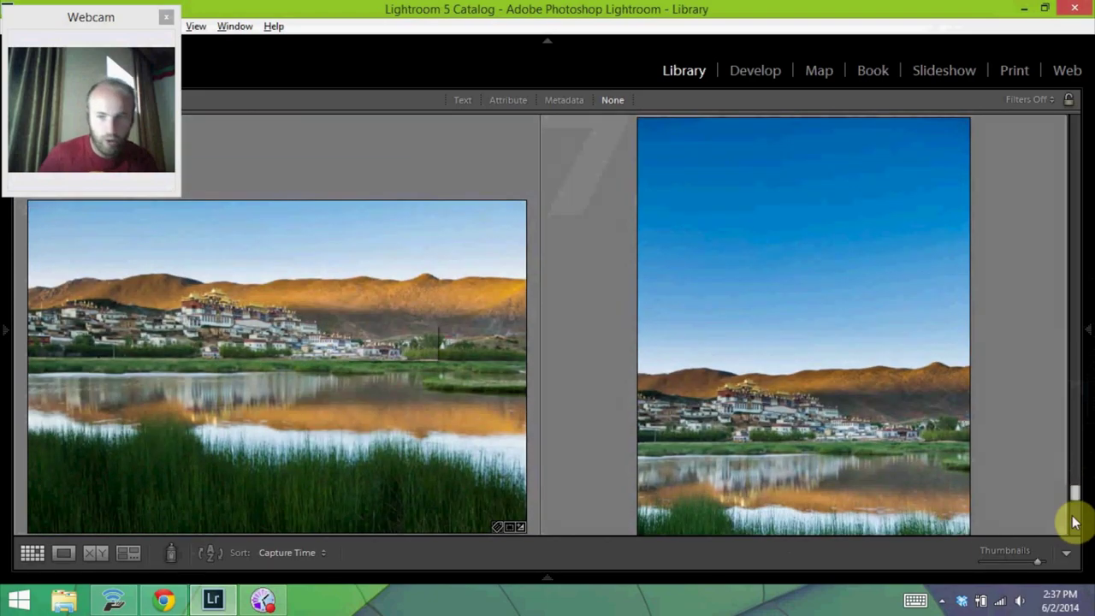
drag(1071, 498, 1068, 505)
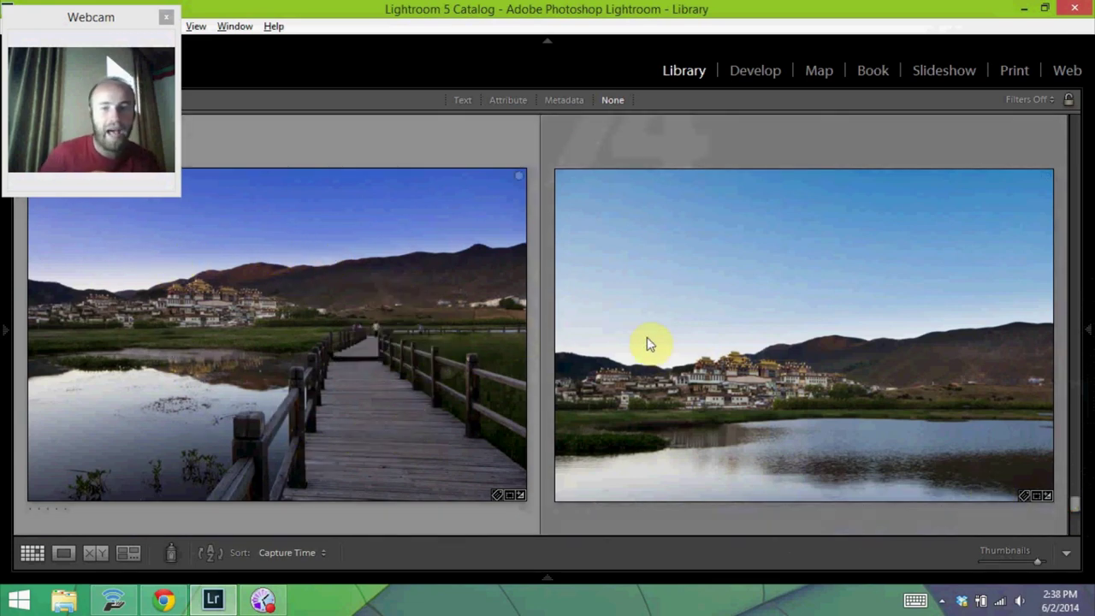
Scroll the Grid to the golden-lit hillside monastery photo and open it in Loupe view
click(1076, 508)
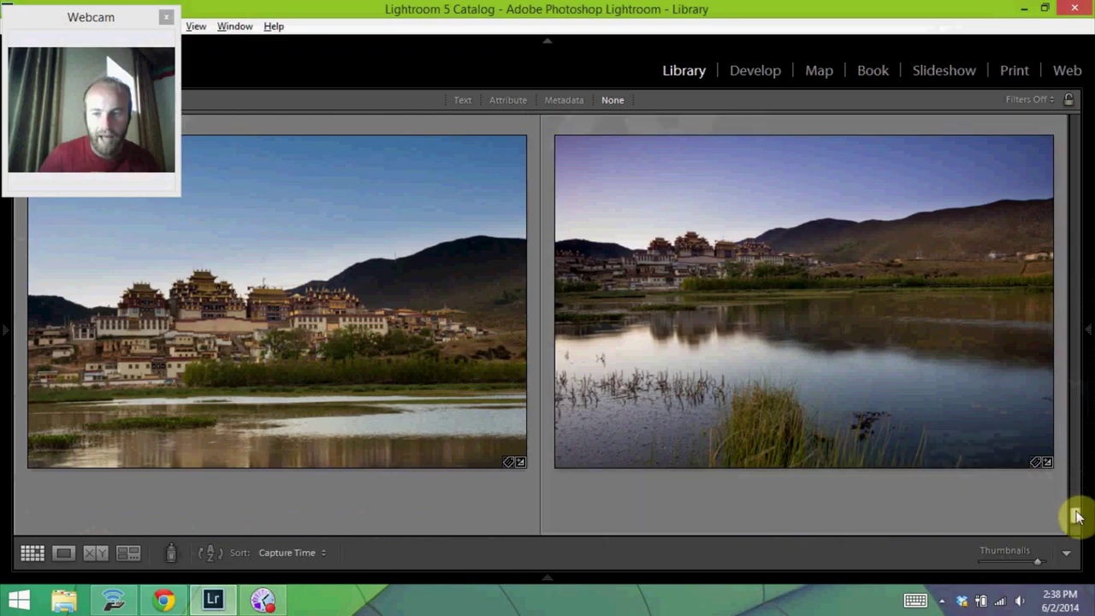
scroll(1076, 520, down, 3)
scroll(1075, 520, down, 3)
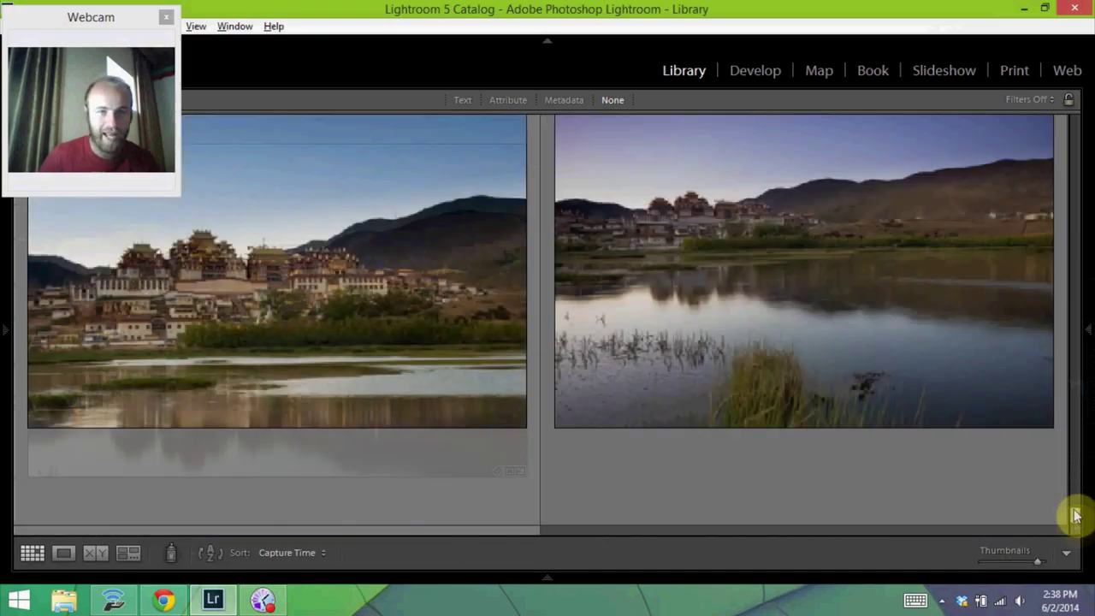
scroll(1069, 487, down, 1)
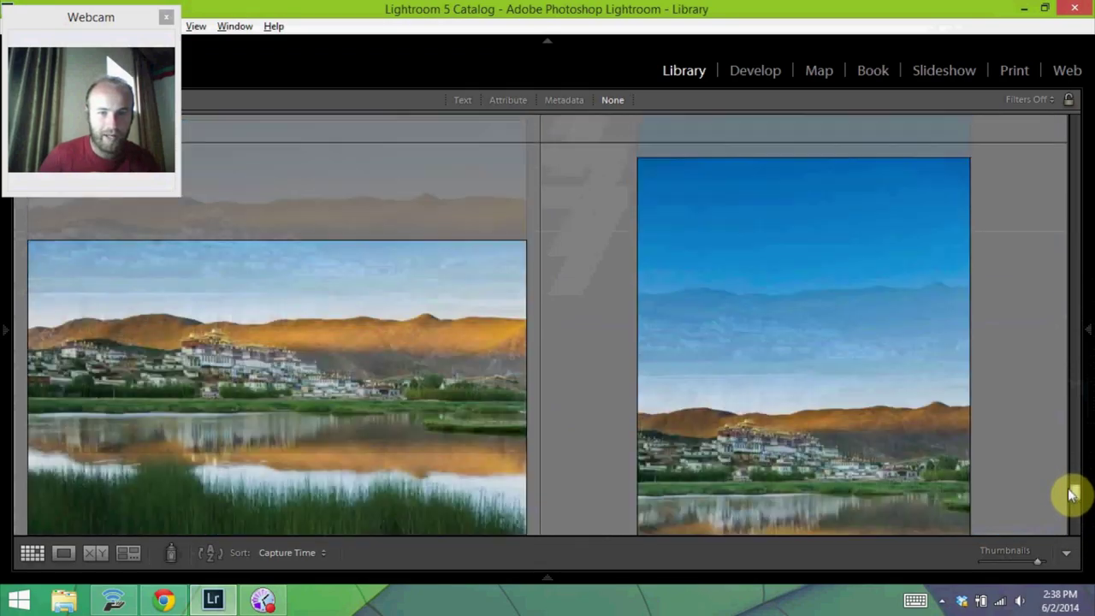
scroll(1069, 484, down, 4)
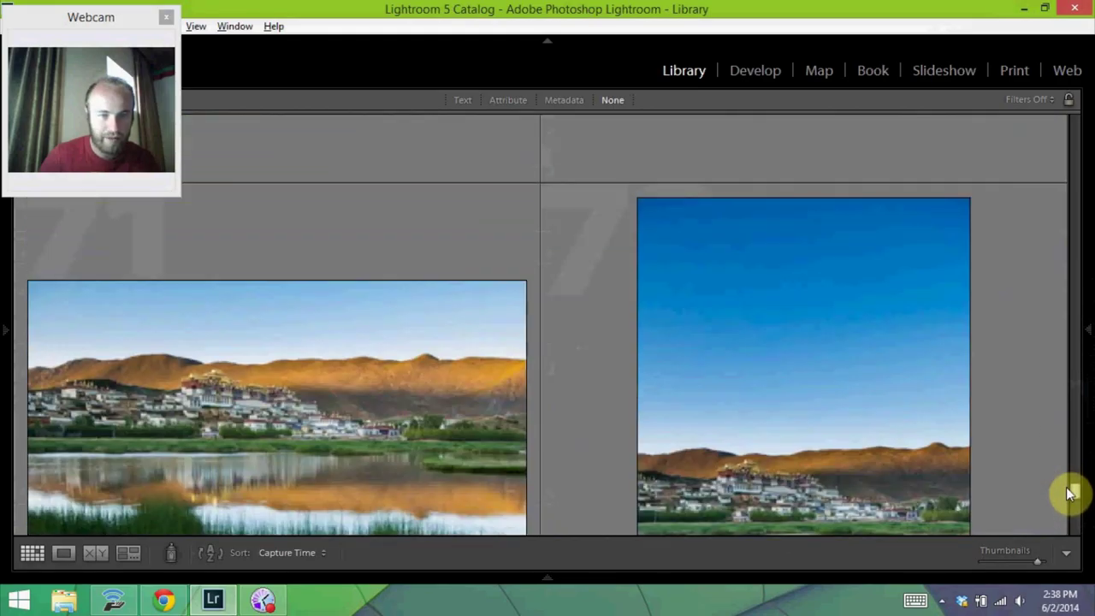
scroll(1067, 478, down, 4)
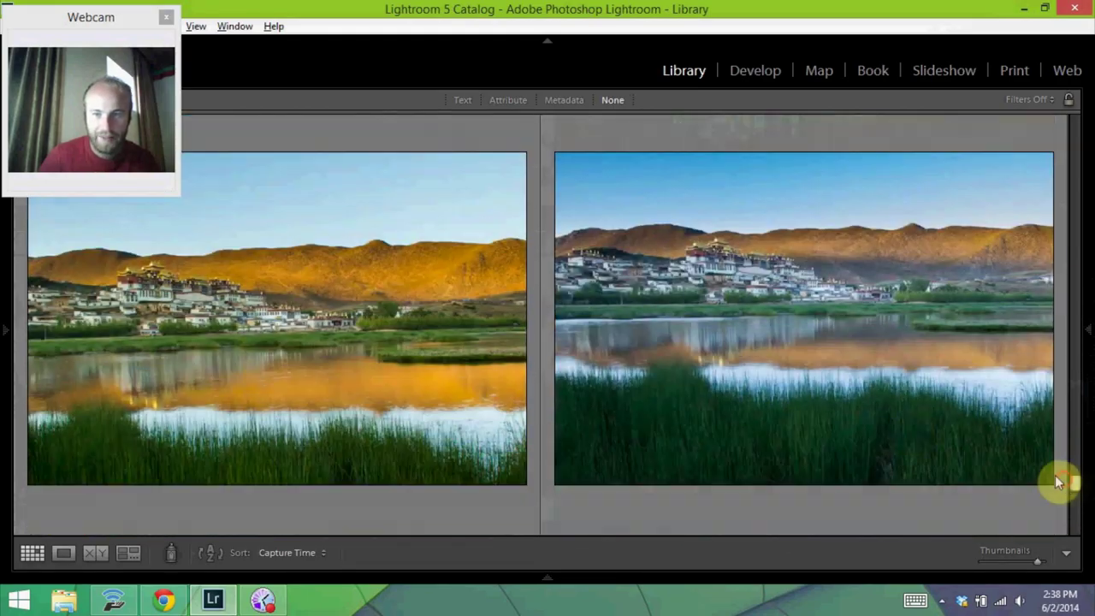
double_click(865, 391)
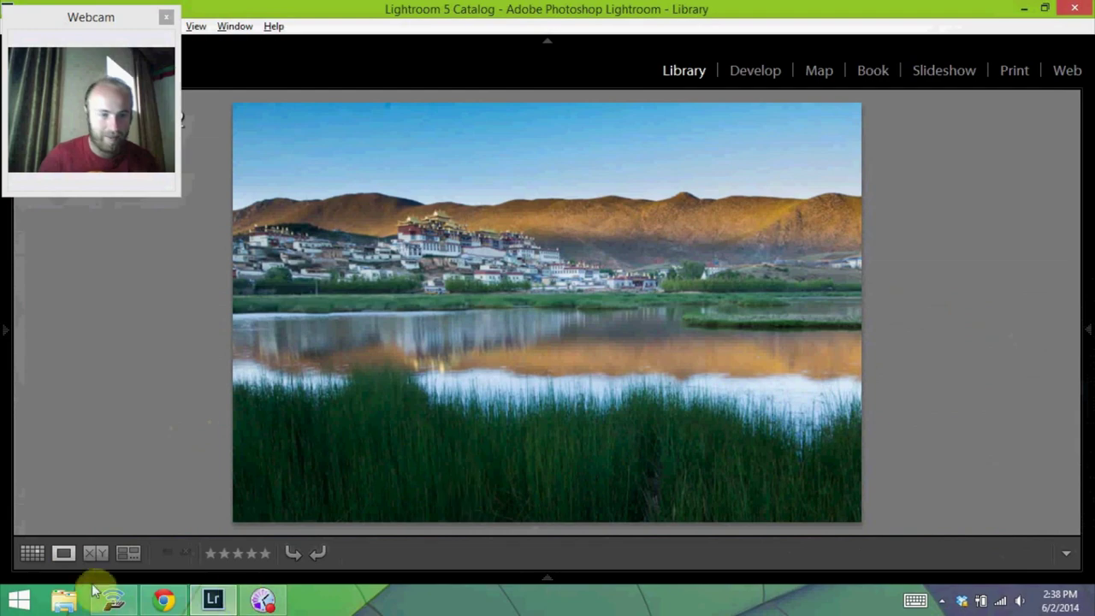
Return to the Grid, reopen the monastery photo and bring it into the Develop module
click(33, 554)
mouse_move(1084, 456)
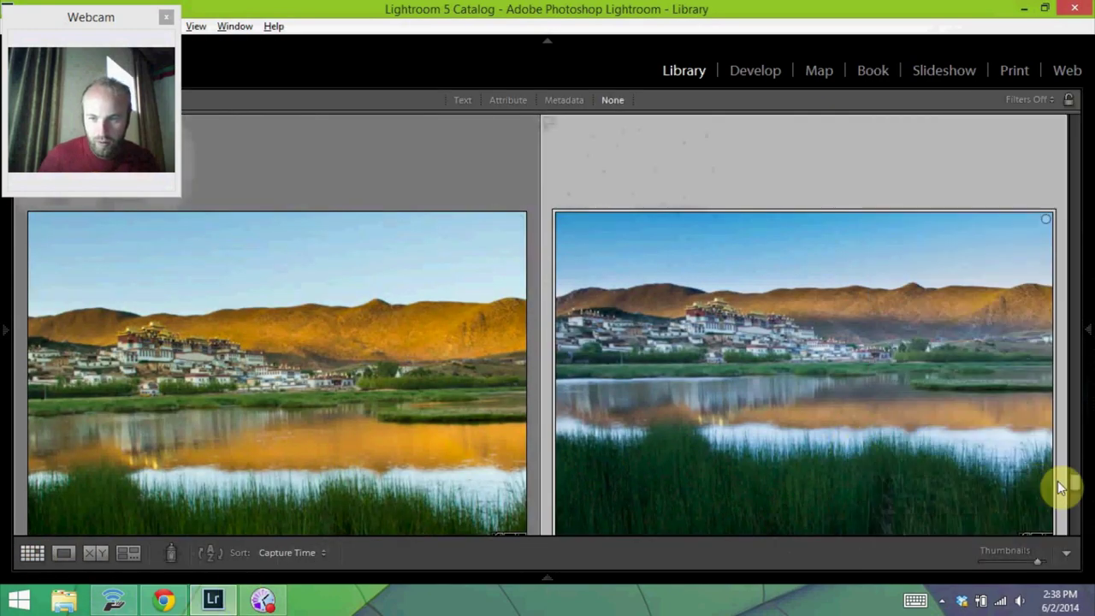
scroll(1072, 488, down, 5)
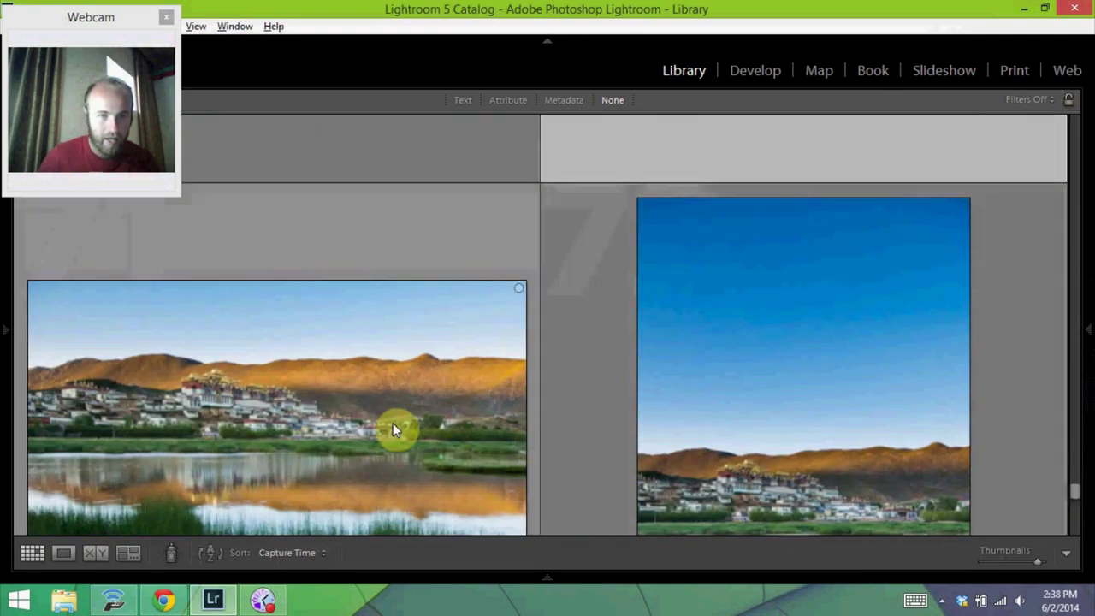
double_click(392, 423)
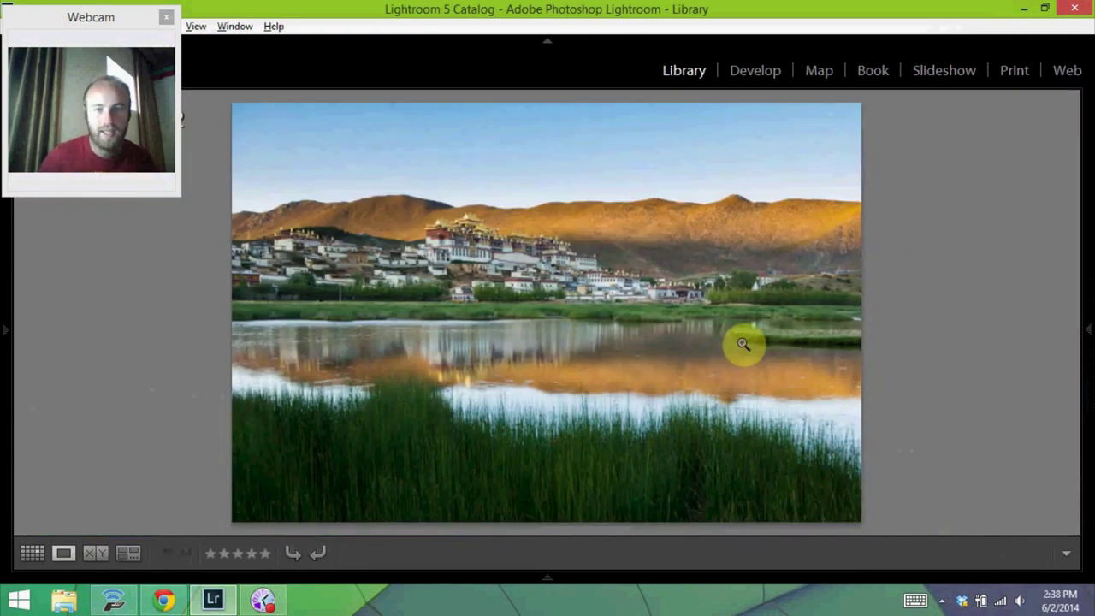
click(762, 71)
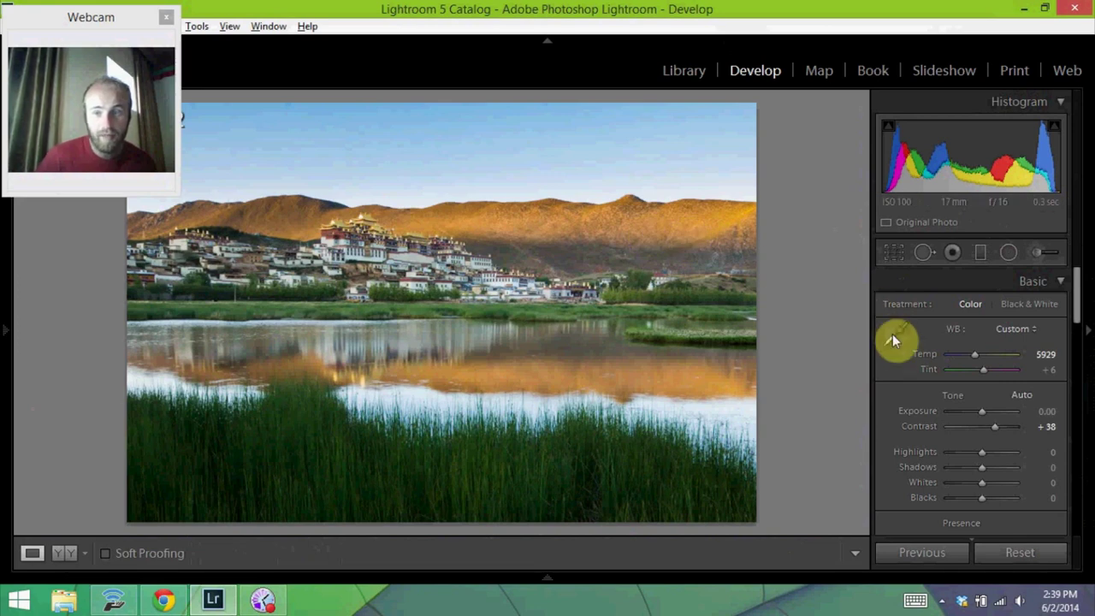
Review the Basic panel's Temp, Contrast and Vibrance, then reset the photo to as-shot Temp 5050
scroll(903, 350, down, 2)
scroll(900, 348, up, 2)
scroll(898, 347, down, 4)
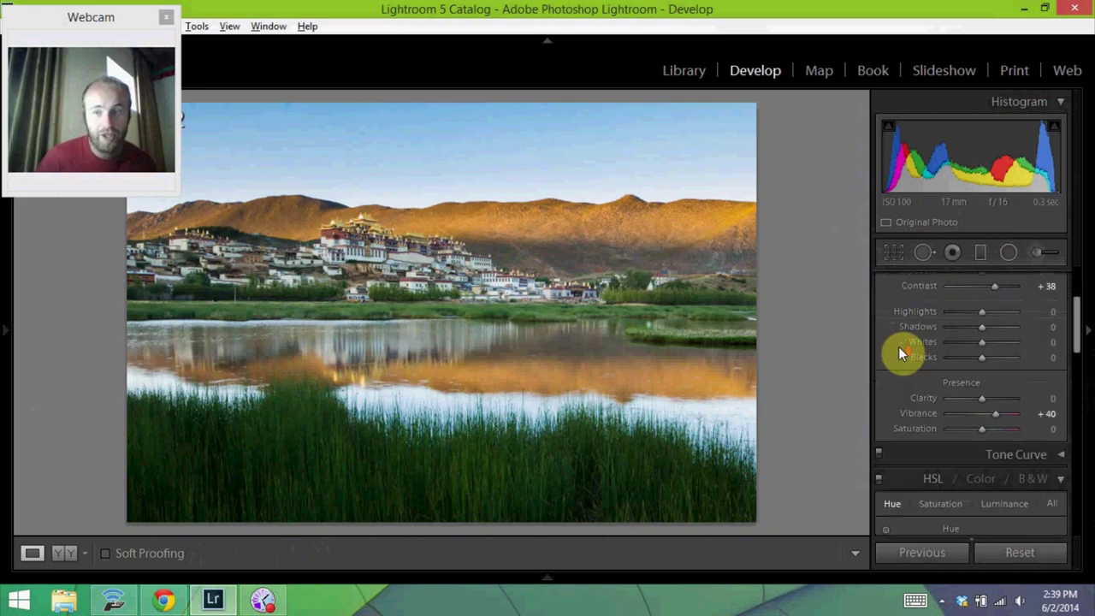
scroll(897, 347, up, 4)
scroll(898, 347, down, 6)
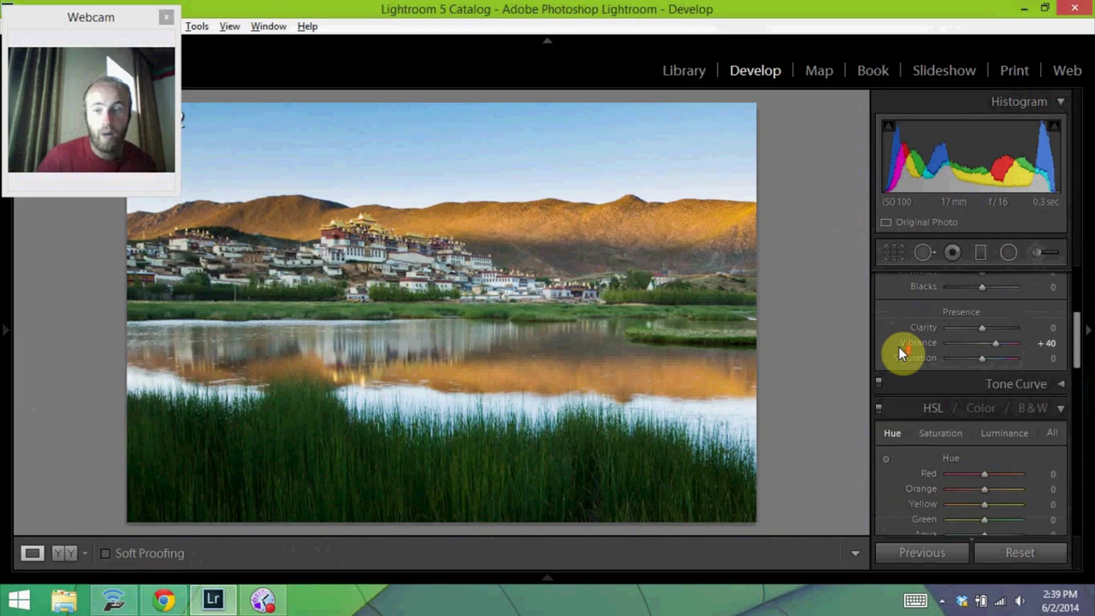
scroll(898, 346, up, 6)
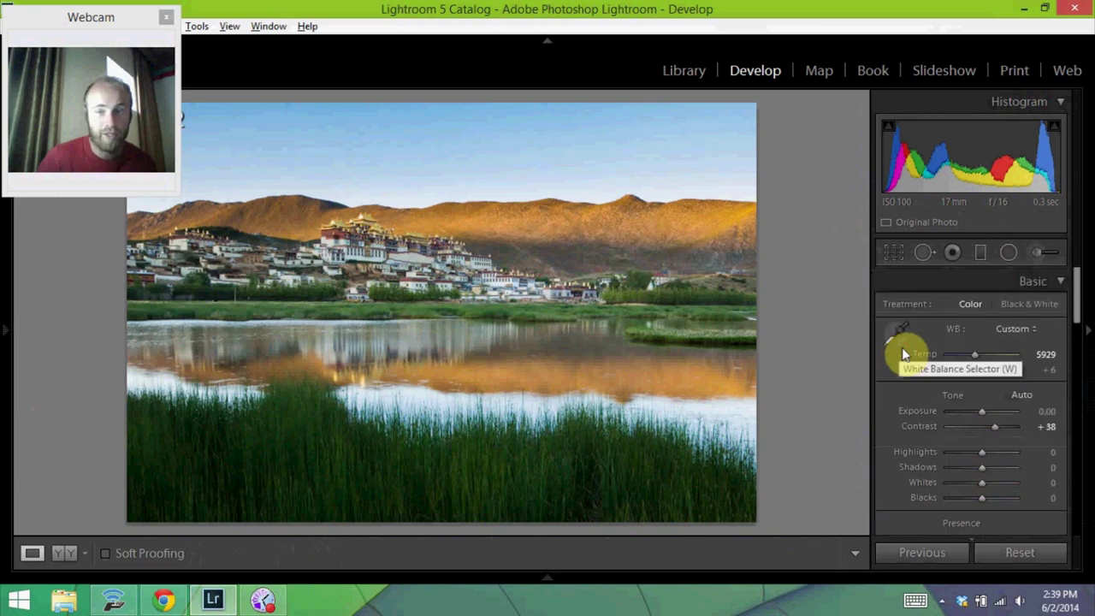
click(1020, 552)
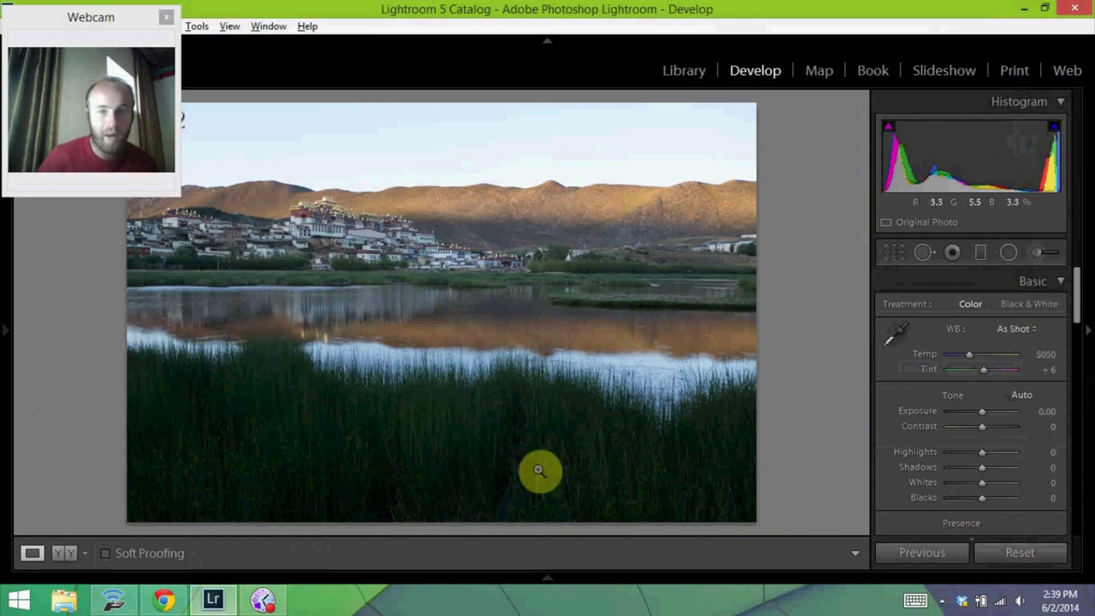
Crop the bottom up with aspect locked, reposition the image in the frame, and apply the crop
click(894, 253)
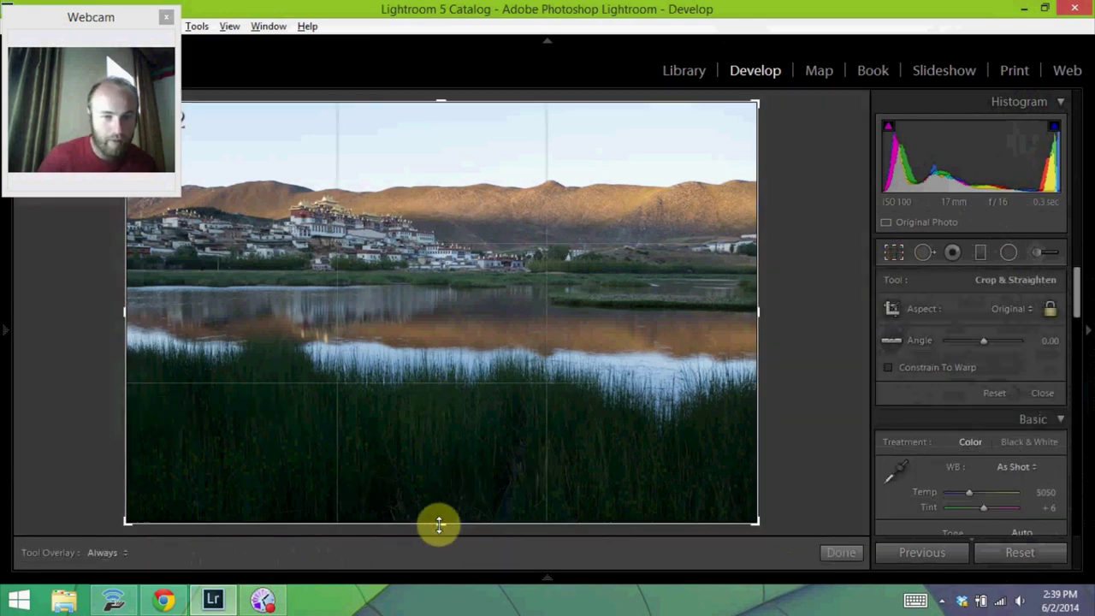
drag(439, 524, 442, 470)
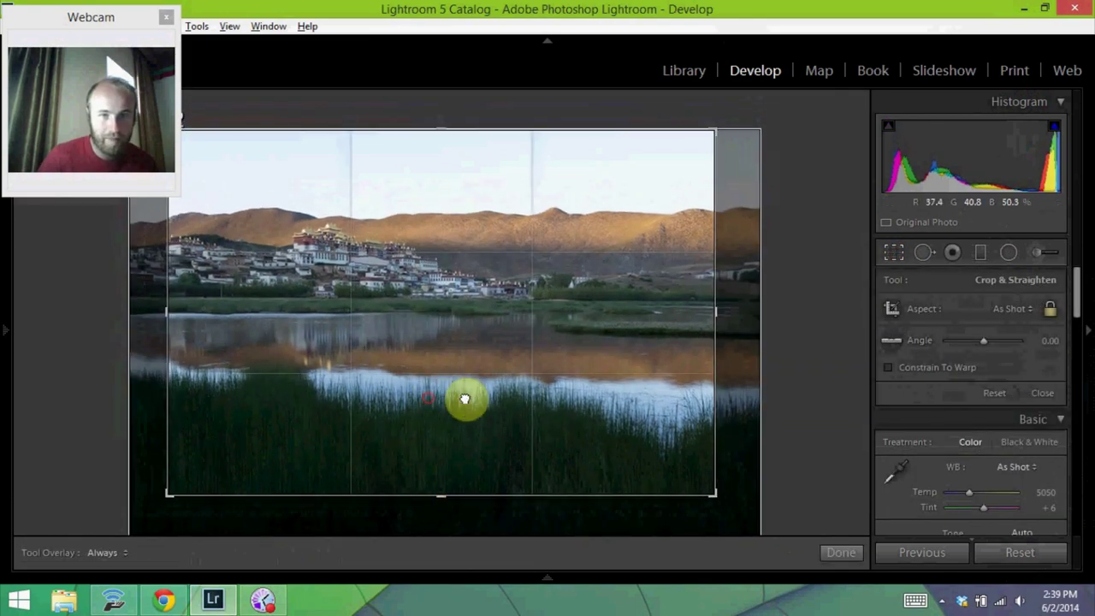
mouse_move(465, 398)
mouse_down()
mouse_move(476, 396)
mouse_move(449, 406)
mouse_up()
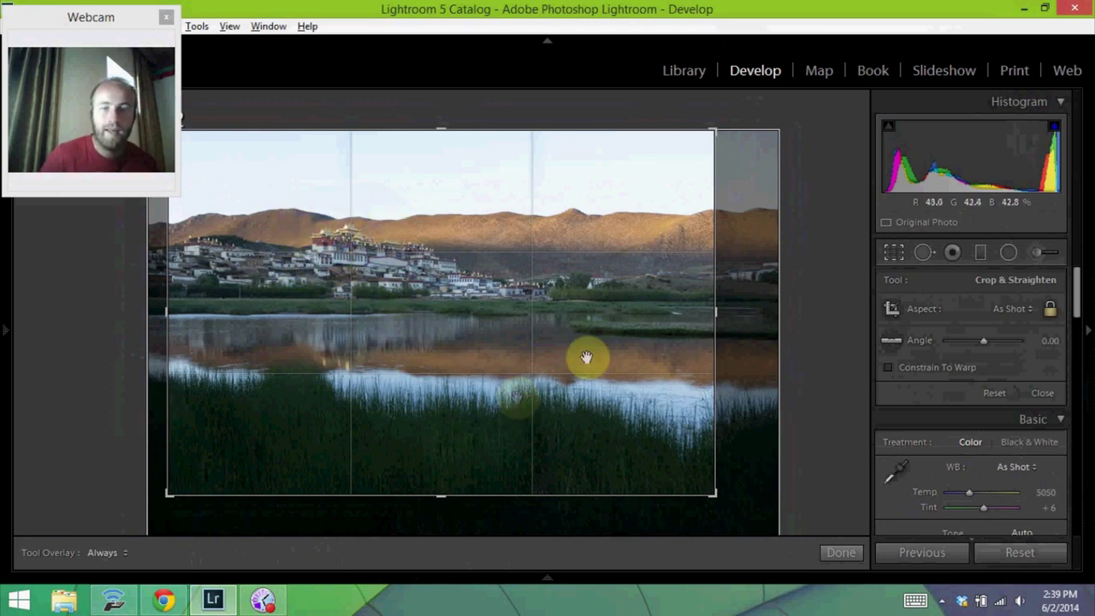
click(835, 552)
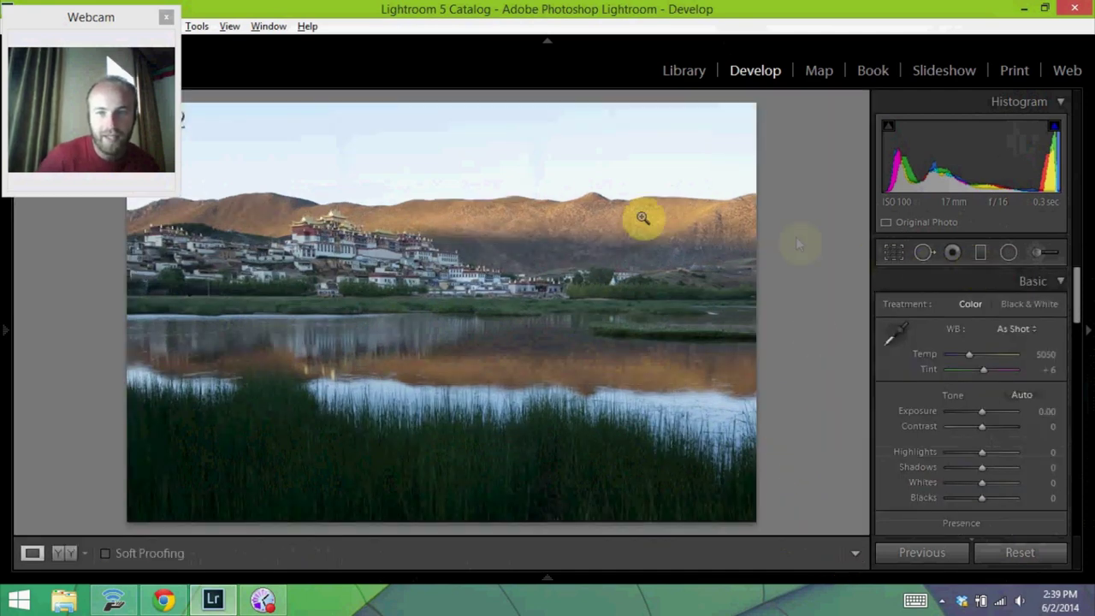
Lay a graduated filter from the sky down to the village and lower its exposure to darken the sky
click(983, 254)
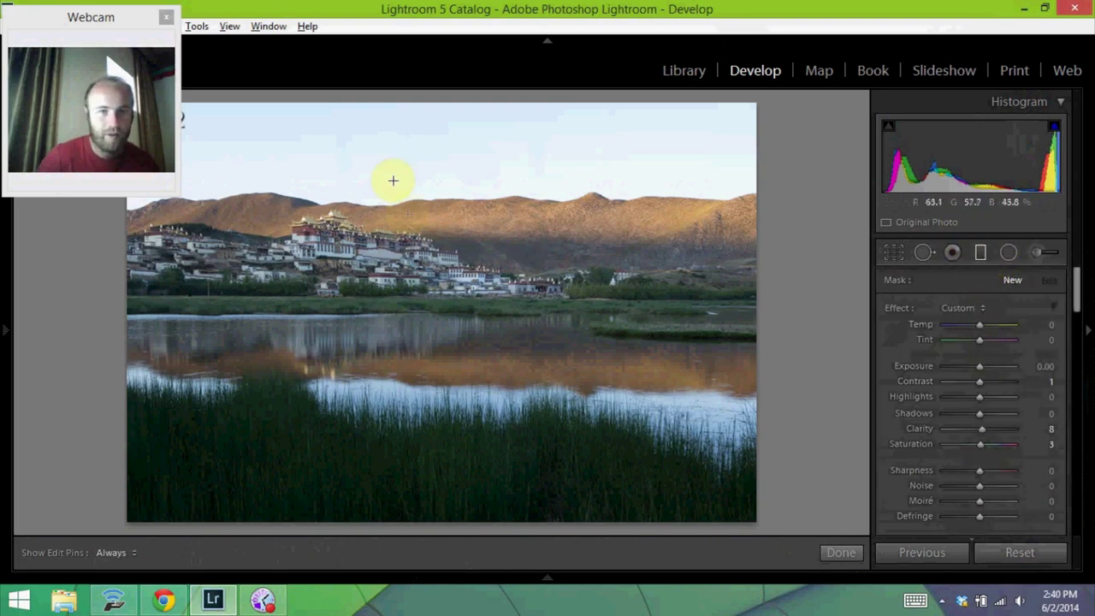
drag(386, 159, 385, 267)
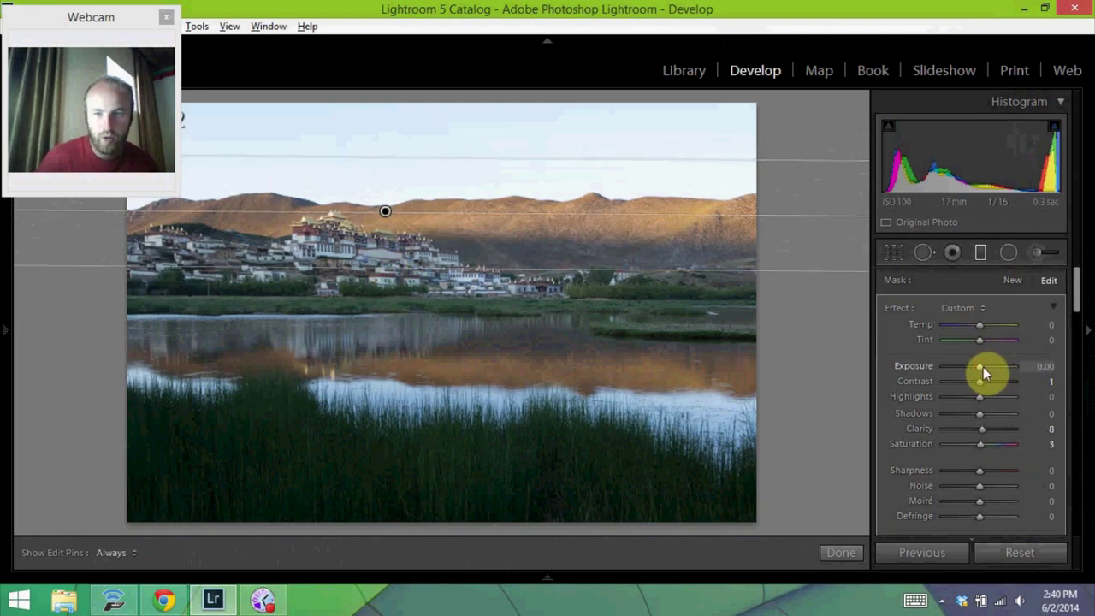
drag(983, 367, 975, 366)
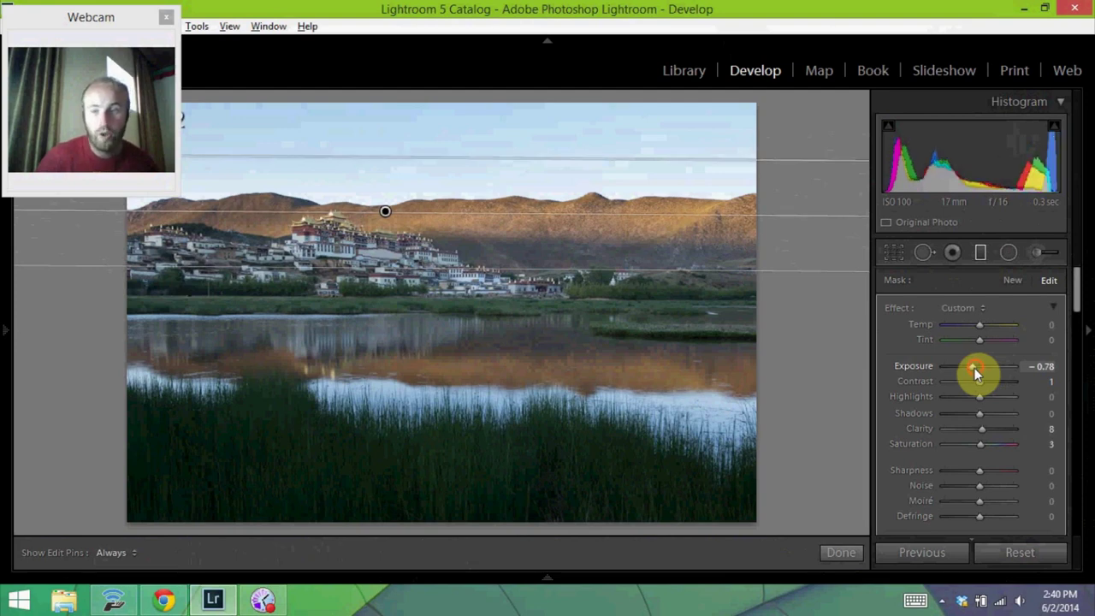
drag(975, 367, 965, 367)
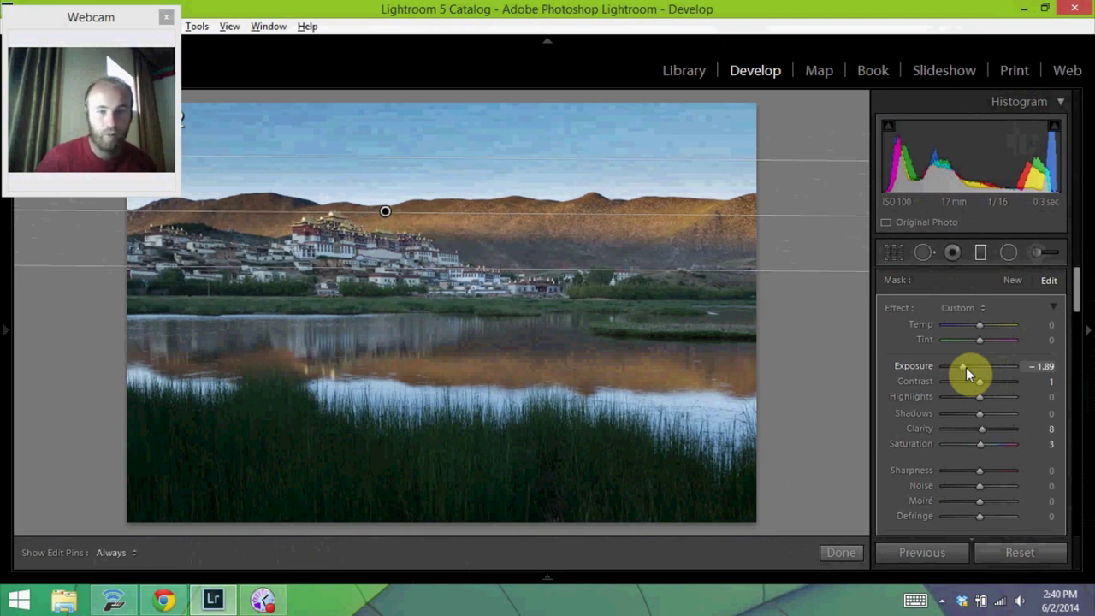
drag(966, 367, 973, 365)
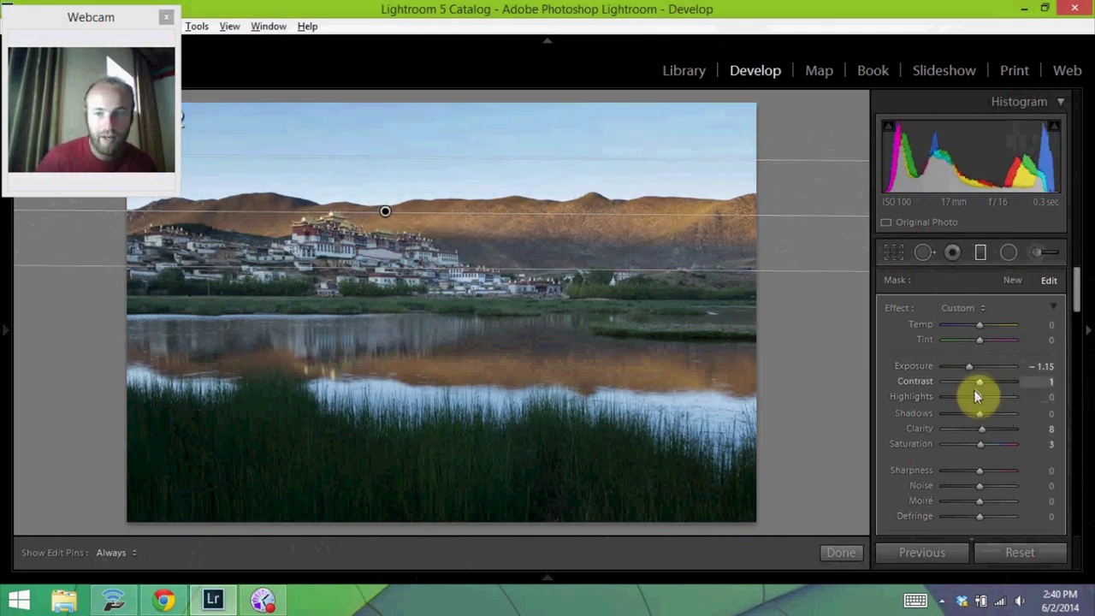
Pull the sky filter's Highlights down to -36 and raise its Saturation to 22
drag(962, 396, 969, 398)
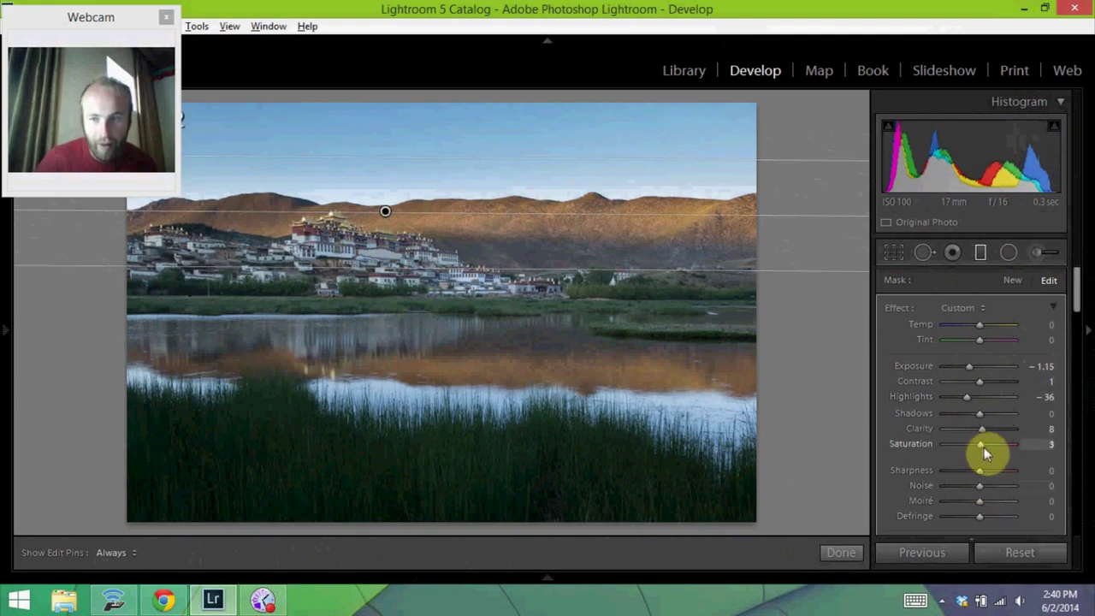
drag(981, 447, 986, 445)
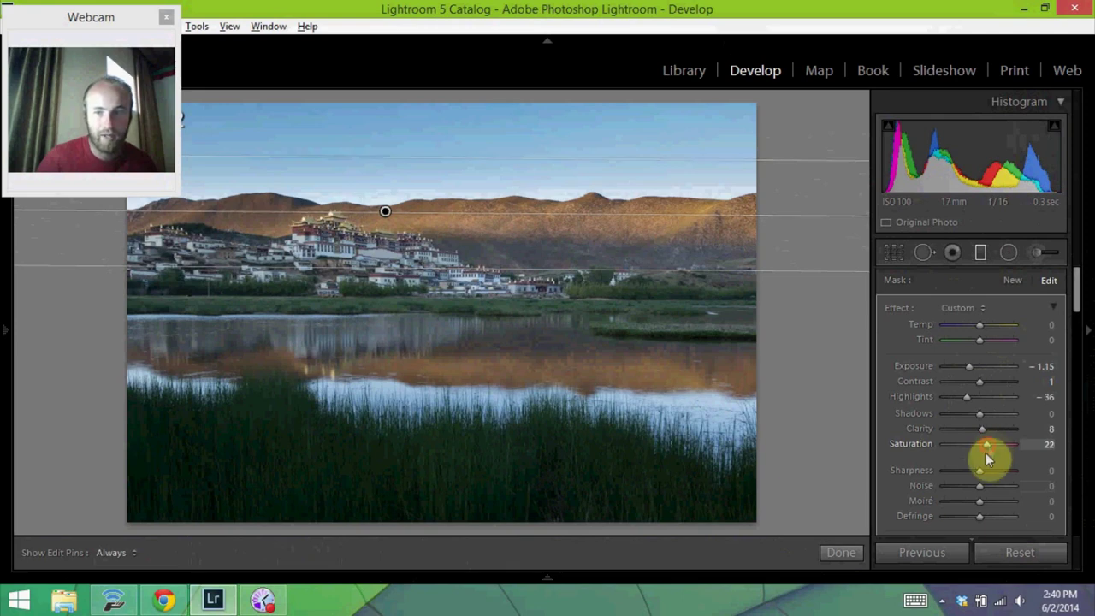
click(851, 553)
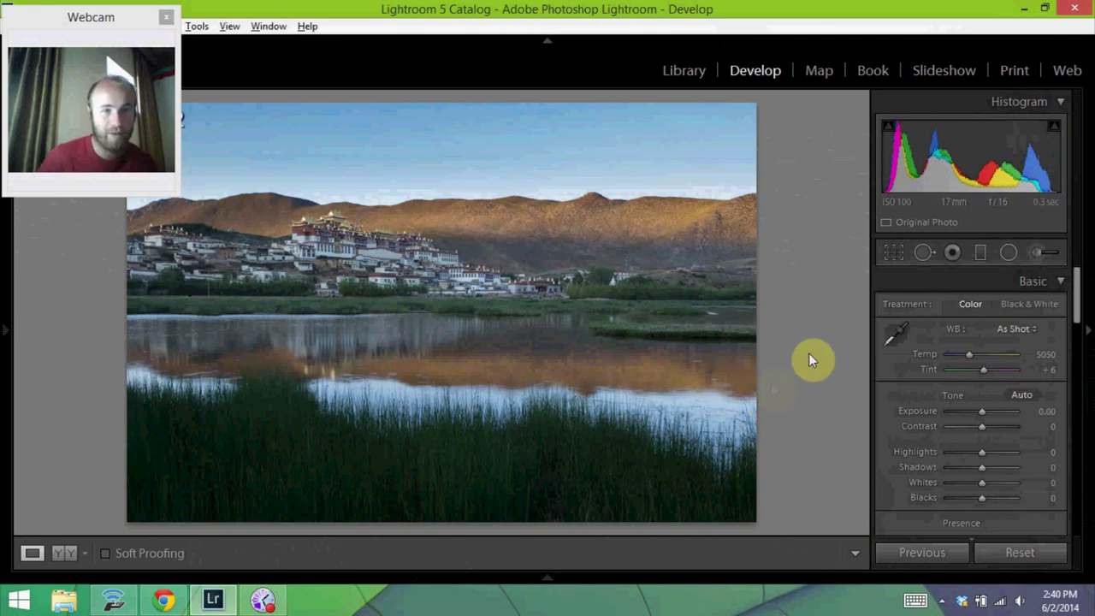
Drag a new graduated filter up from the lake line and set its Exposure to +0.78
click(981, 255)
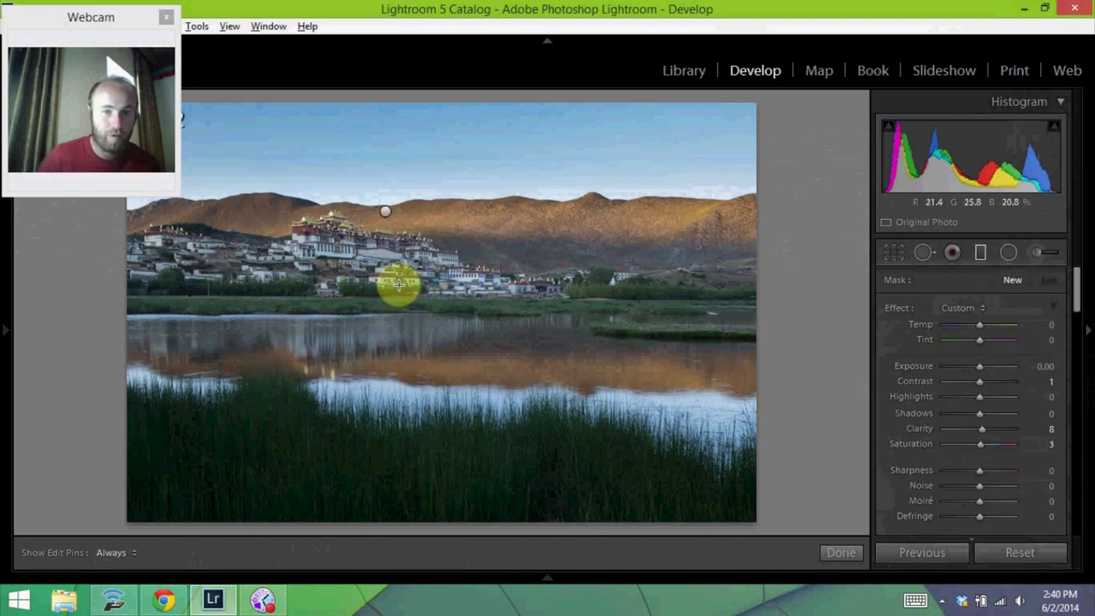
drag(377, 310, 376, 235)
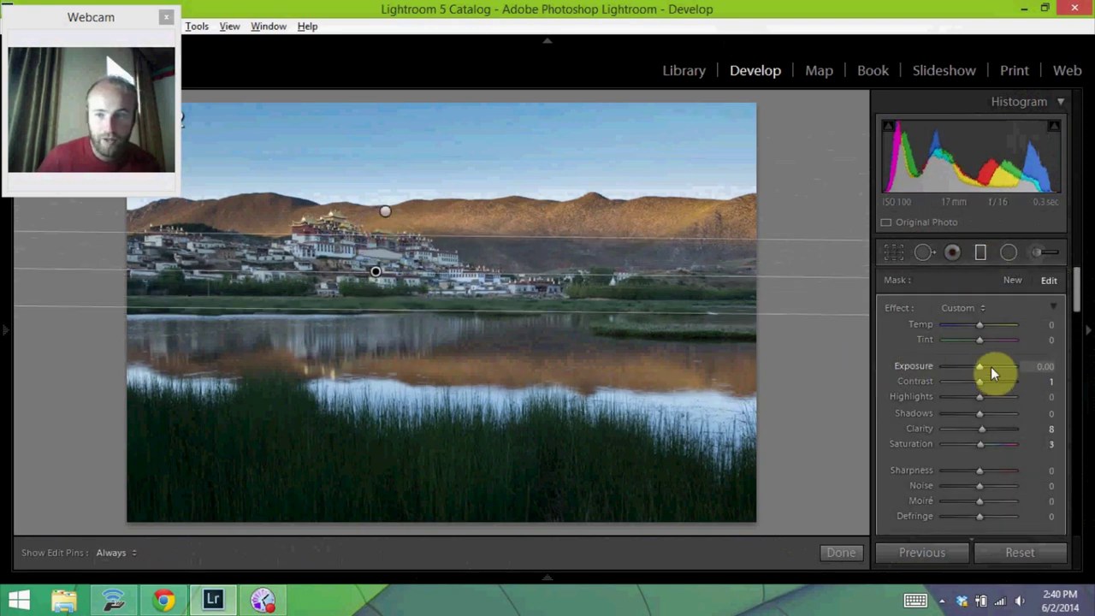
mouse_move(990, 366)
mouse_down()
mouse_move(1024, 366)
mouse_move(986, 367)
mouse_up()
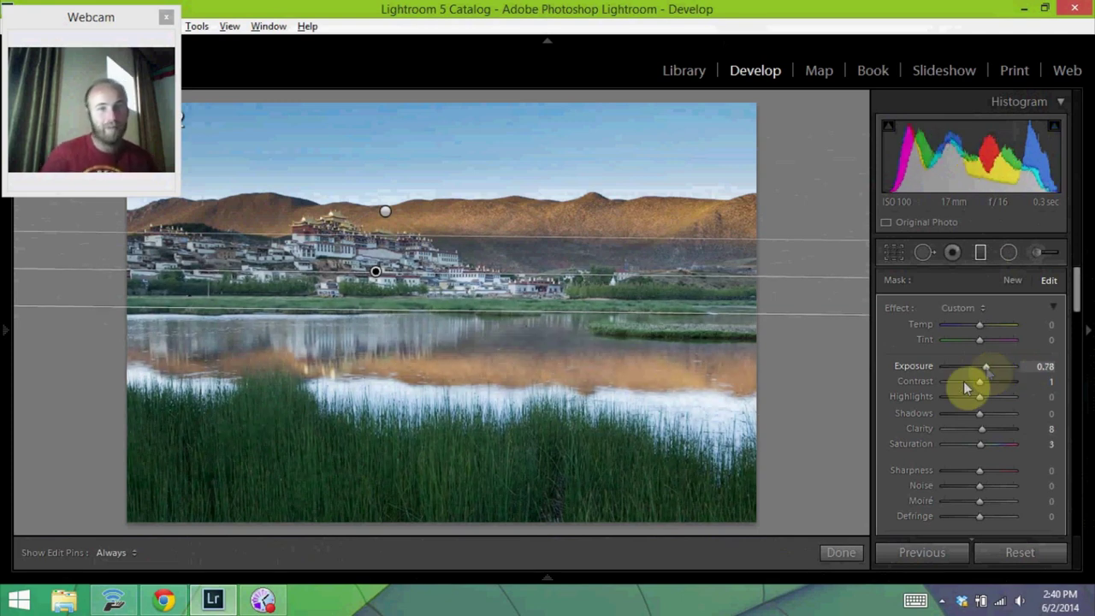
click(841, 553)
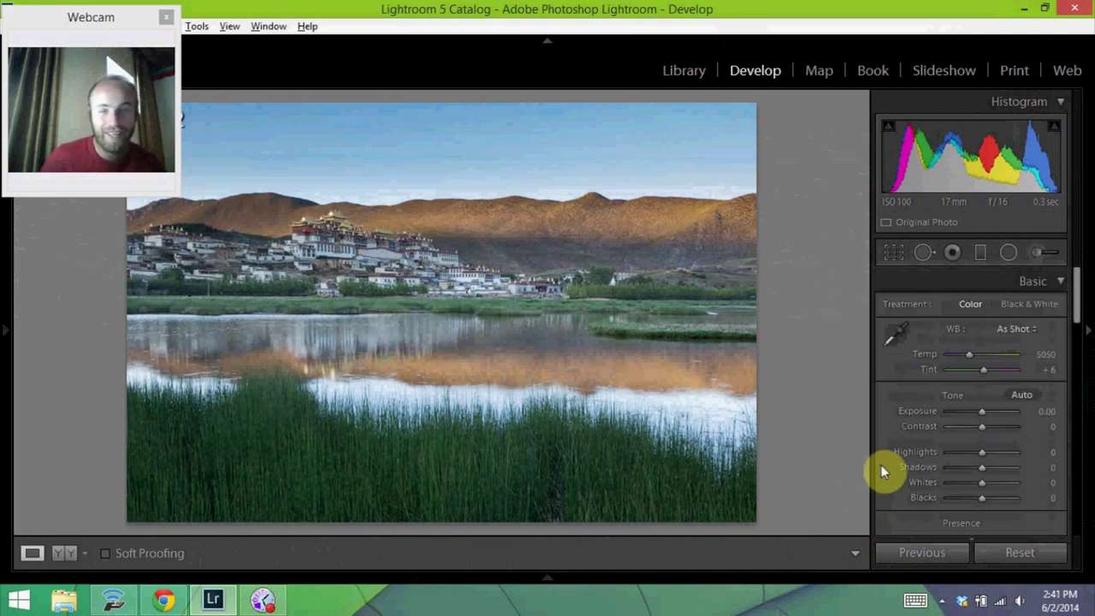
Set Contrast +40, Shadows +19 and Blacks -29, then inspect the monastery at 1:1
click(996, 427)
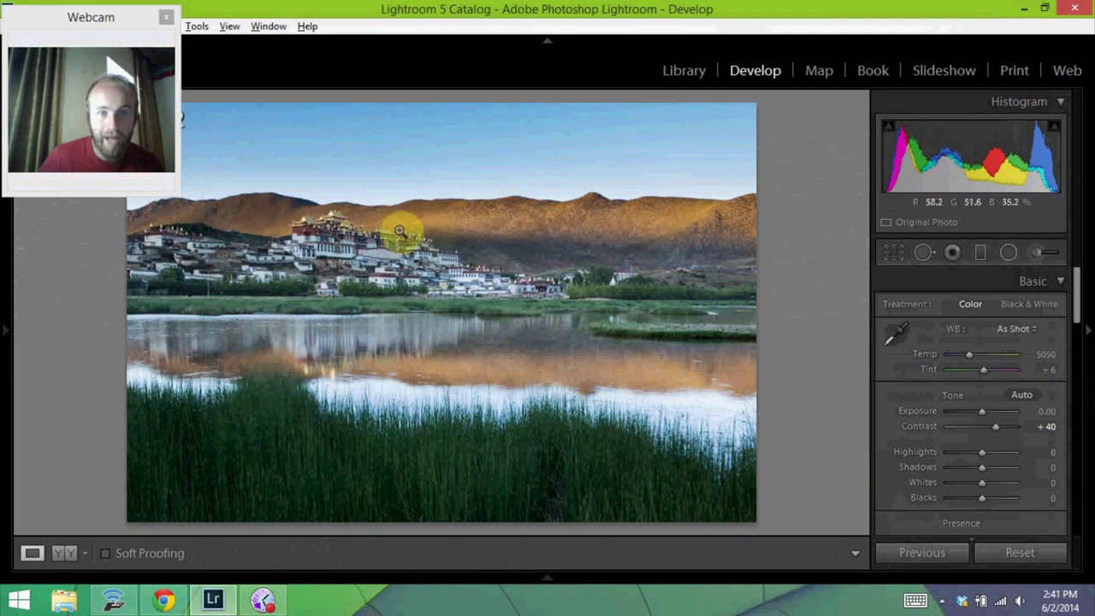
click(984, 468)
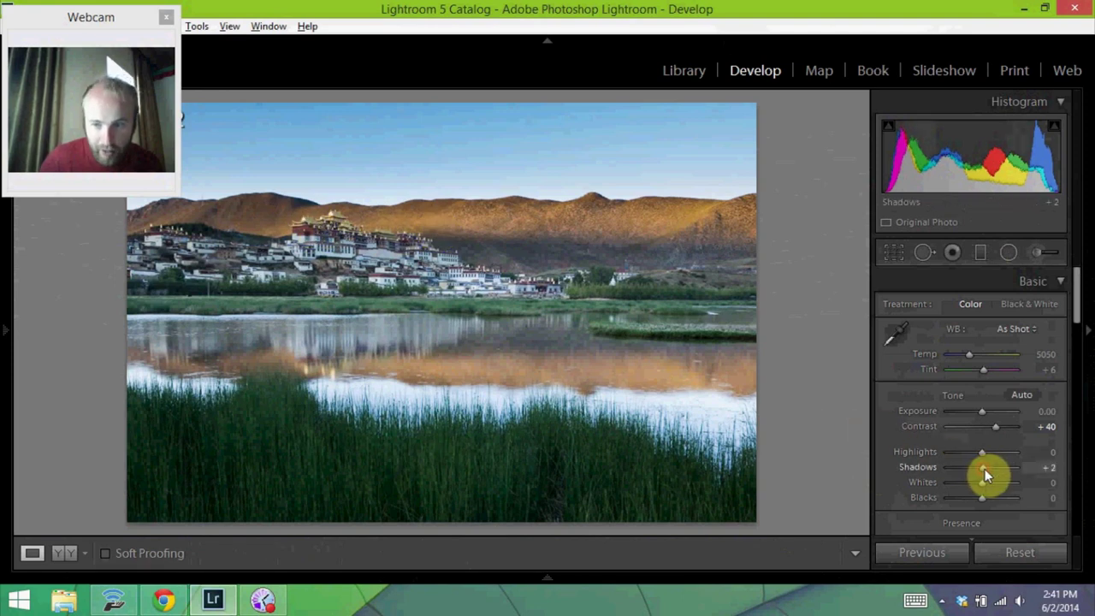
drag(984, 468, 989, 469)
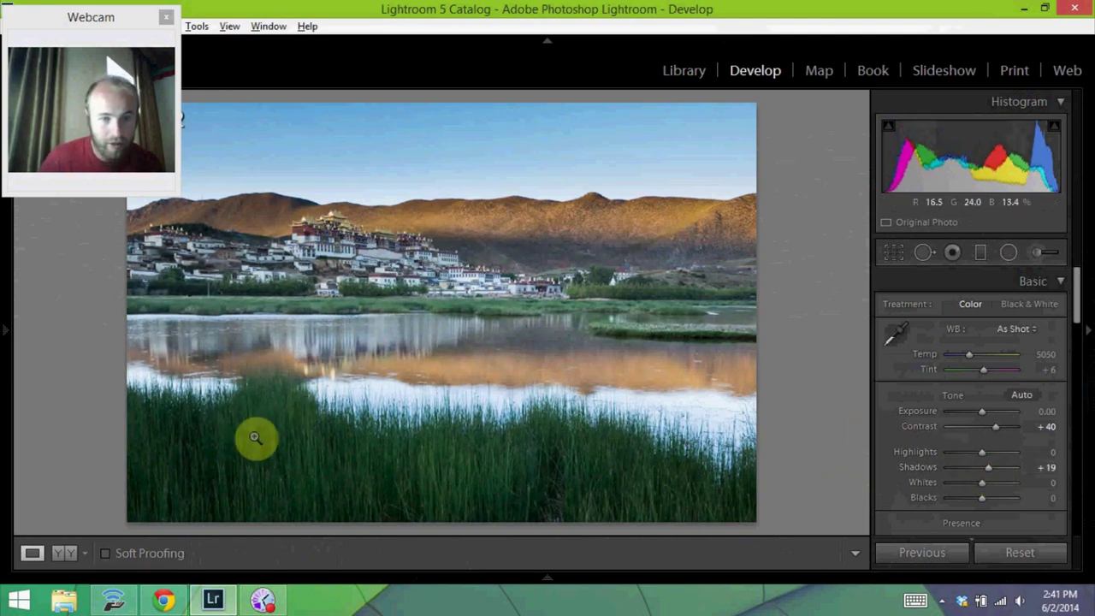
drag(982, 498, 972, 497)
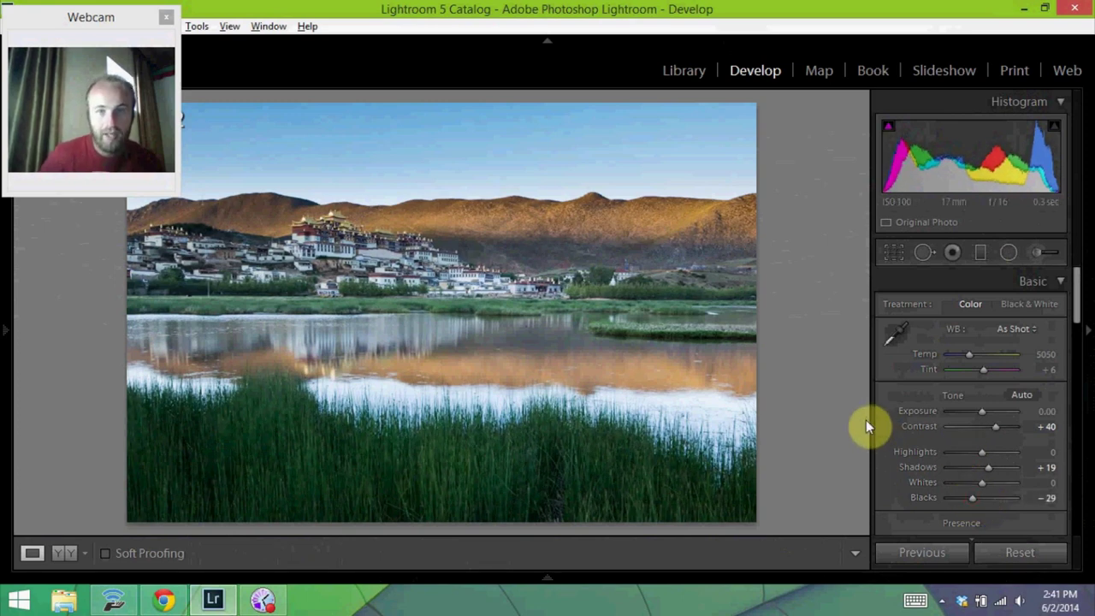
click(312, 241)
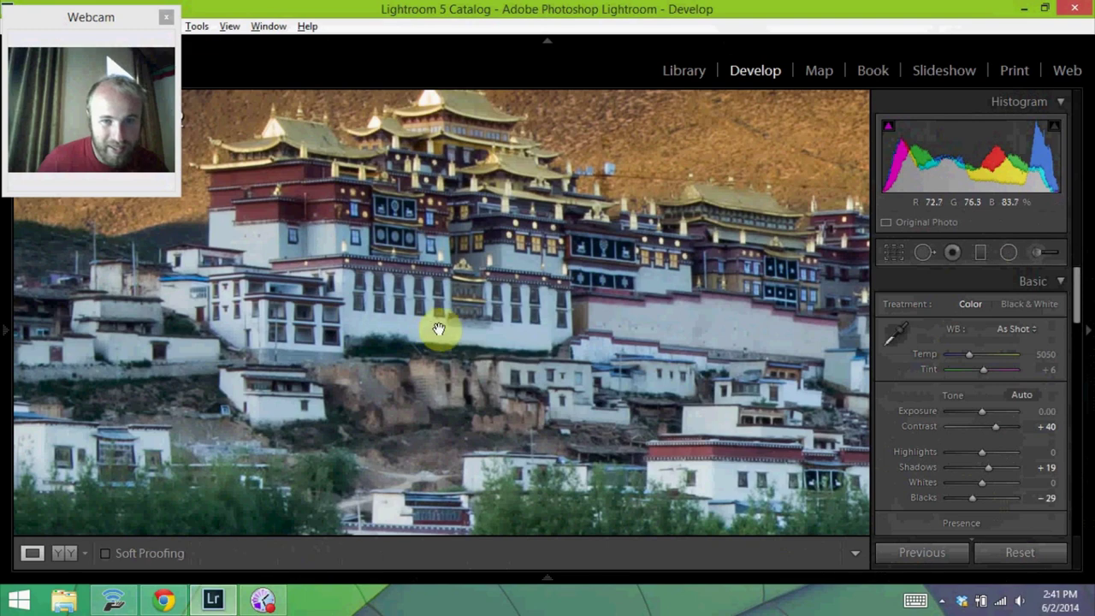
Warm the white balance from Temp 5050 to 5691, checking the monastery zoomed in
click(370, 272)
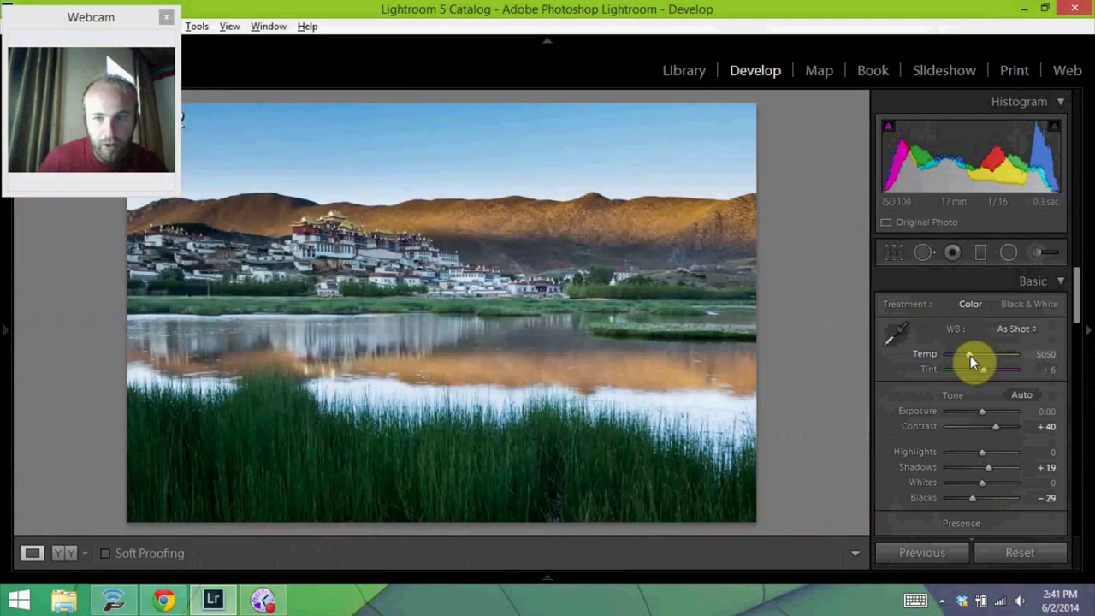
drag(970, 356, 973, 354)
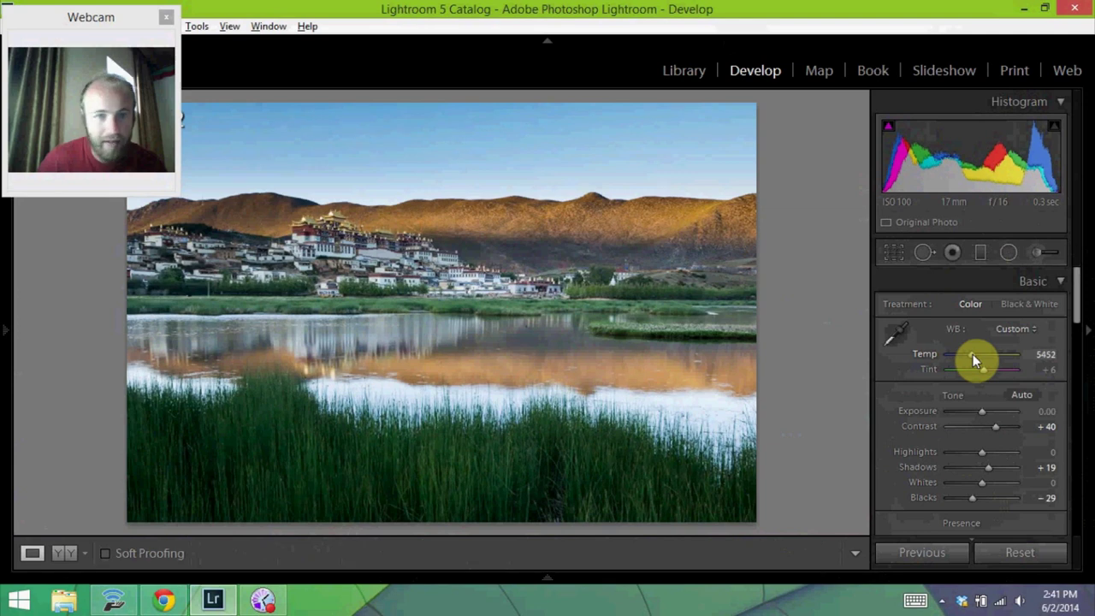
drag(972, 354, 974, 354)
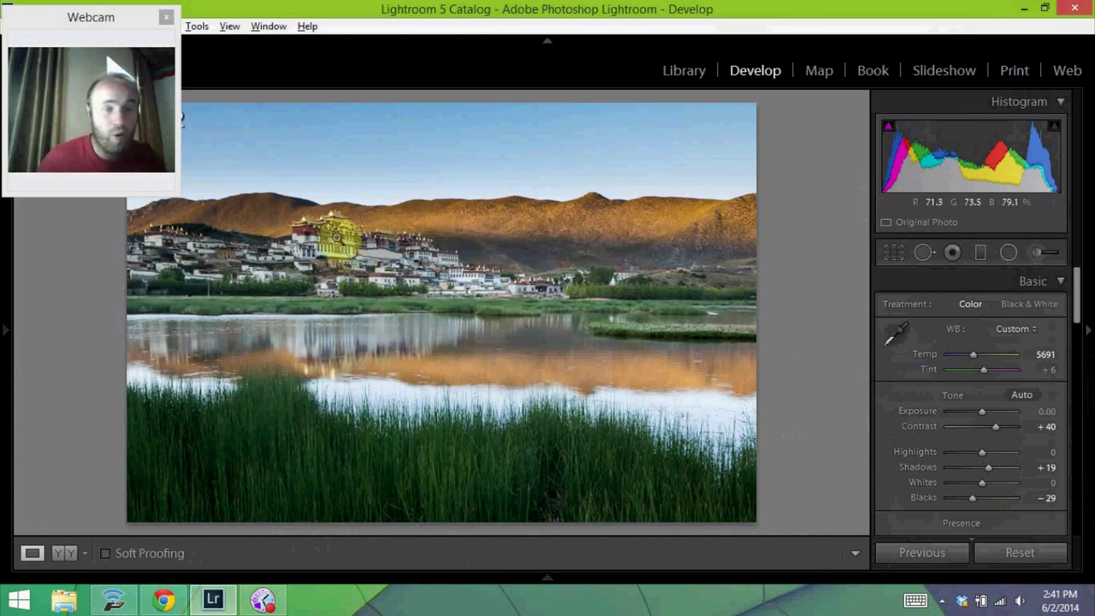
click(338, 238)
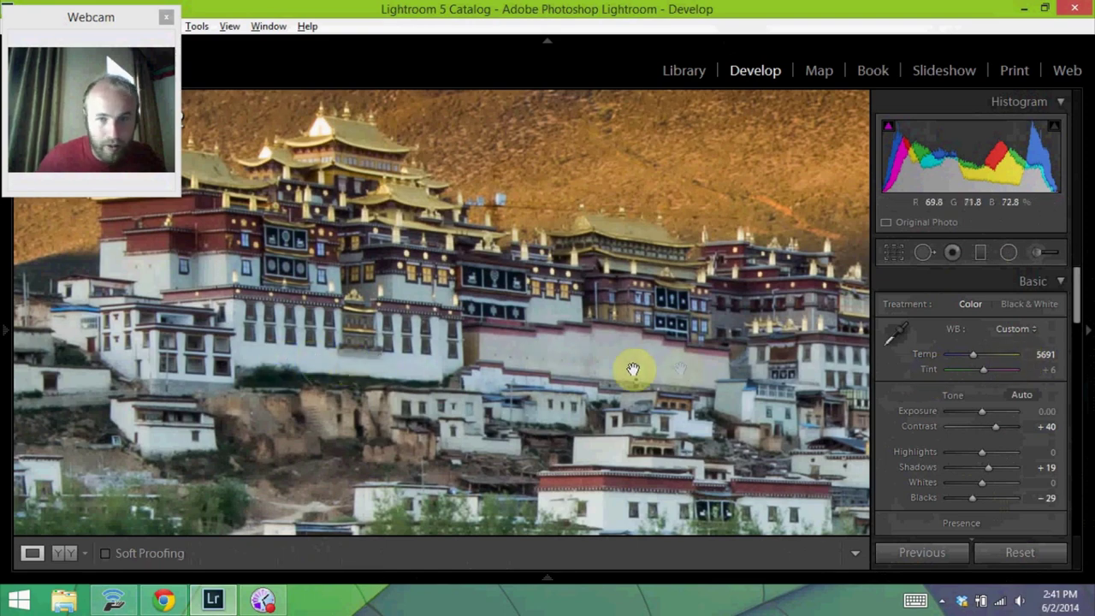
click(373, 342)
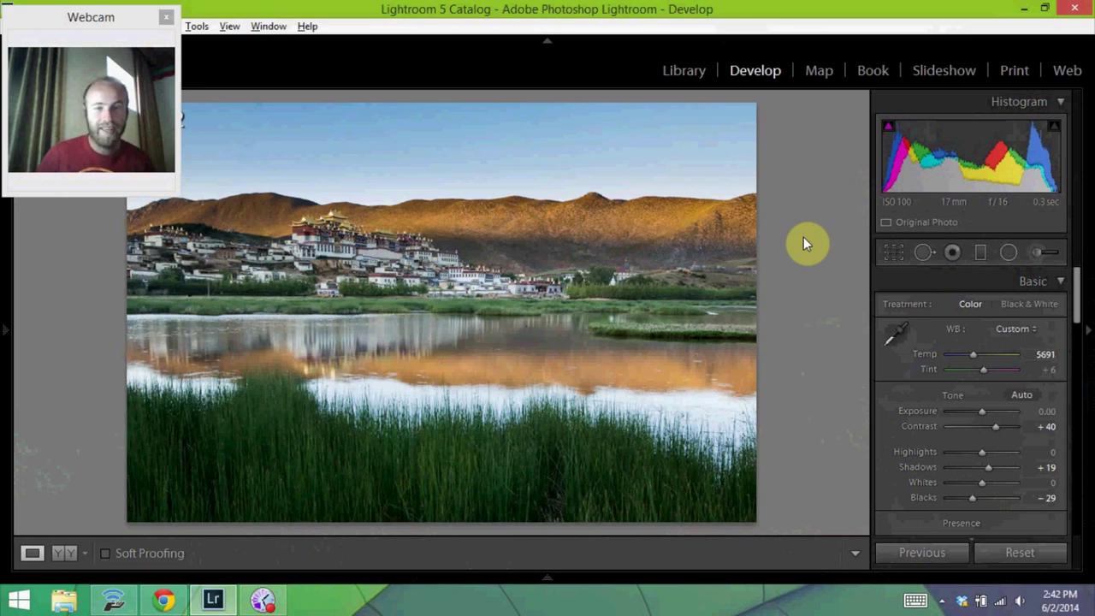
Set Vibrance in the Presence section to +36, then return to the travel blog in Chrome
scroll(985, 384, down, 4)
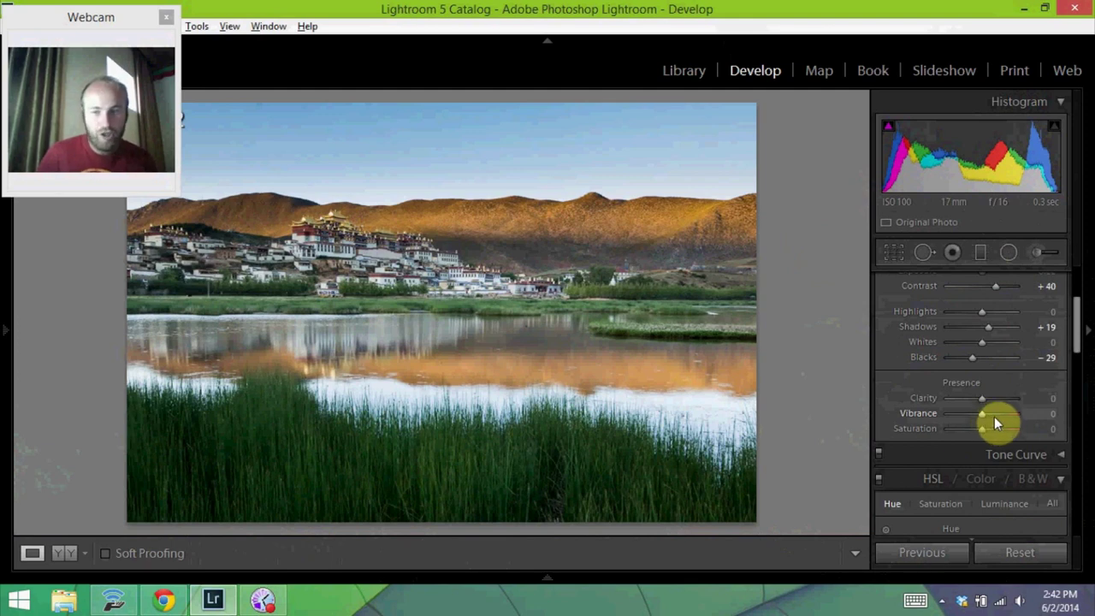
click(994, 414)
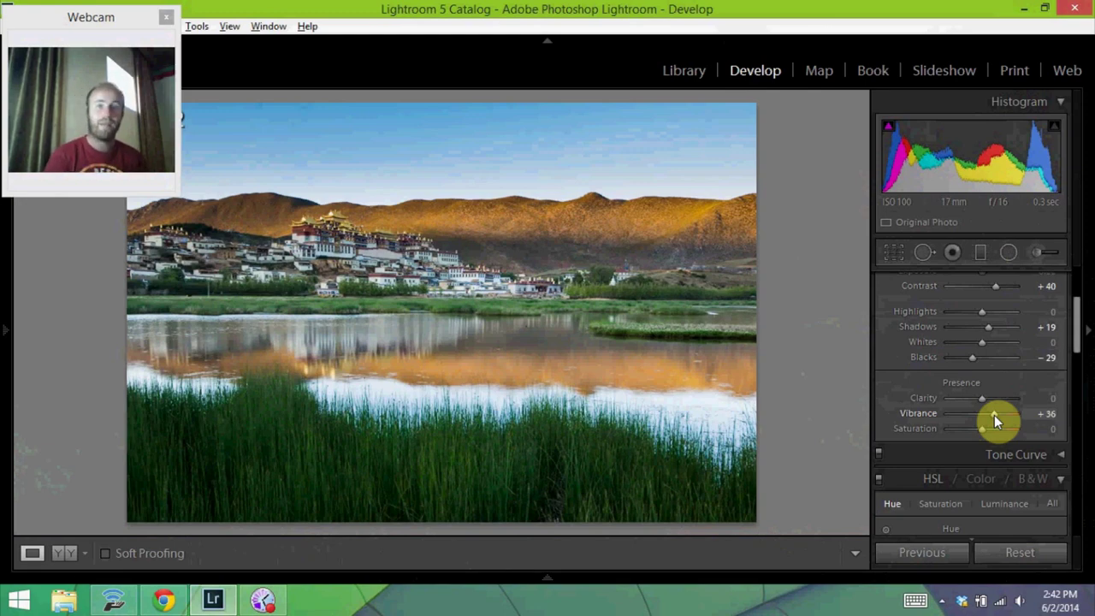
click(167, 599)
Scroll the travel blog's home page to browse recent posts, including the May 11 Songkran article
scroll(804, 290, up, 3)
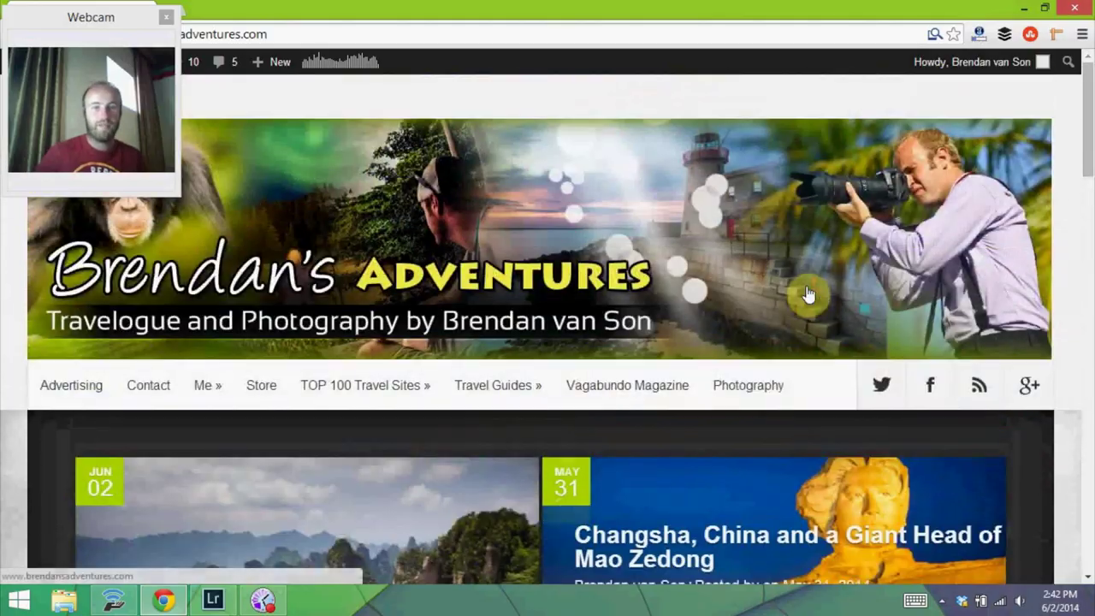
scroll(1028, 311, down, 8)
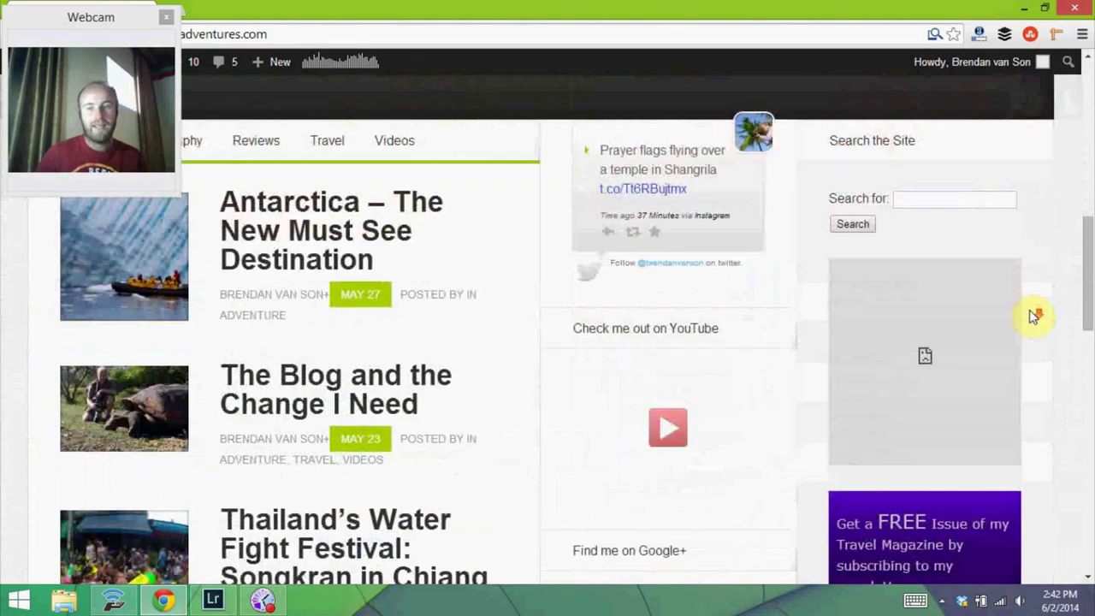
scroll(1031, 315, down, 4)
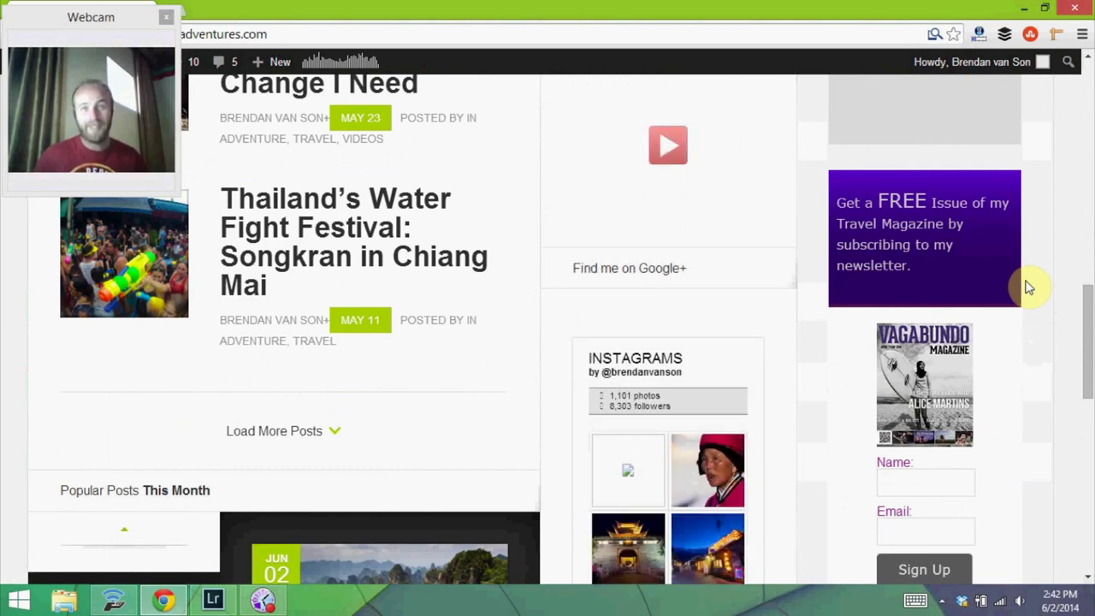
scroll(1028, 288, up, 7)
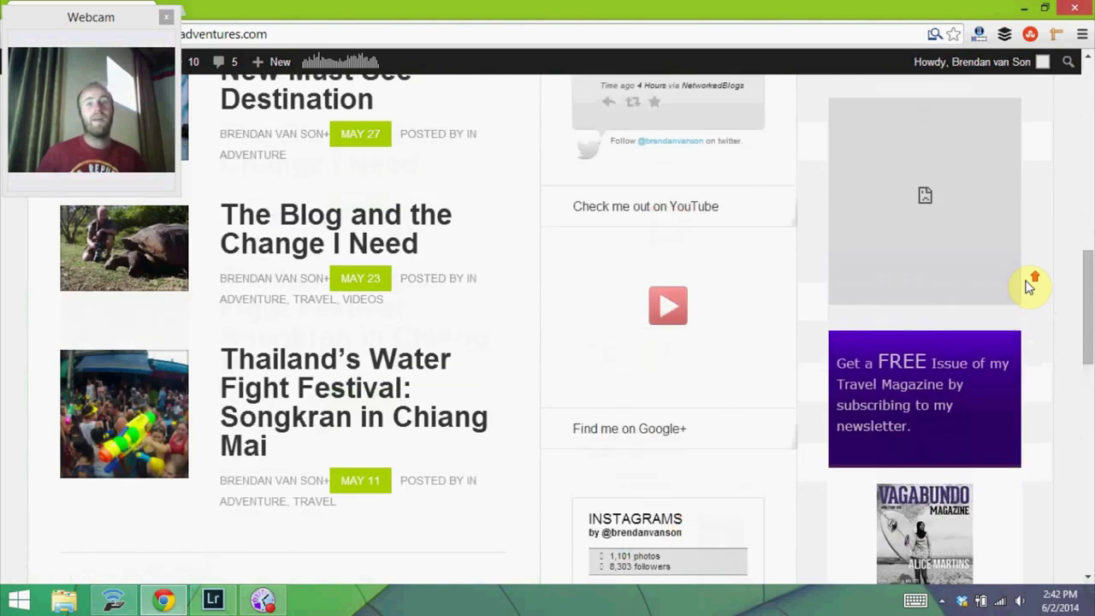